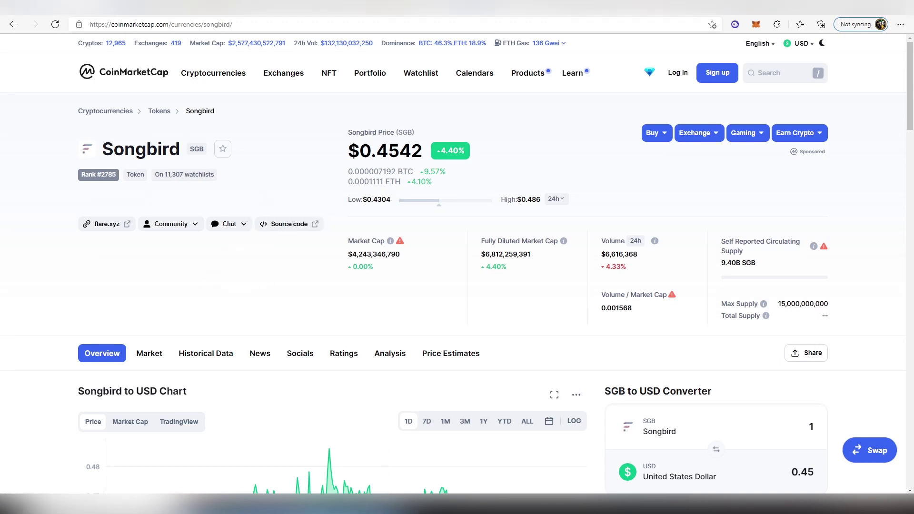
- Check the XRP wallet and Spark (FLR) airdrop panel in Exodus, then return to the browser
{"action": "key", "text": "alt+Tab"}
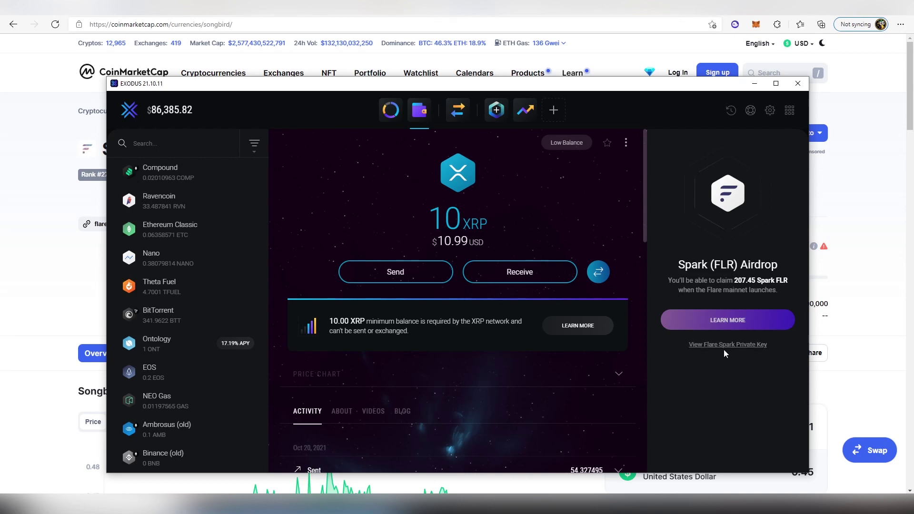
{"action": "left_click", "coordinate": [69, 281]}
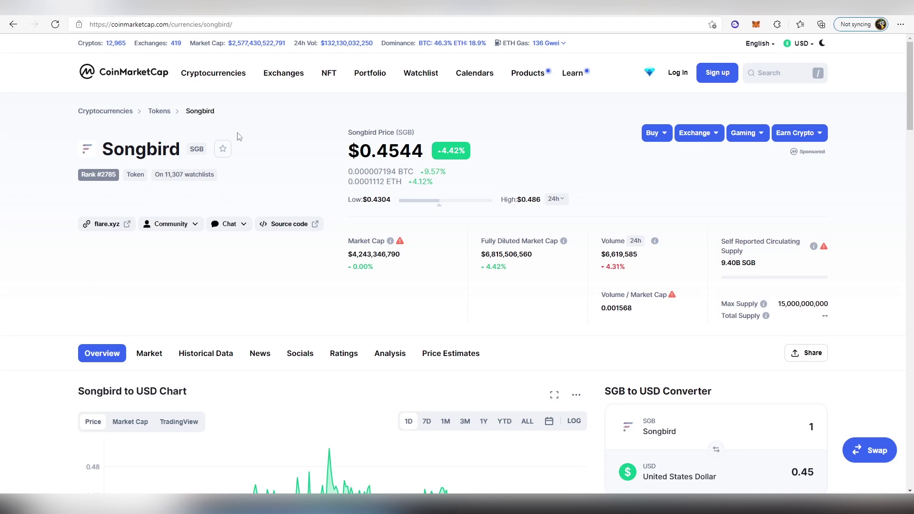
- Compare the iOS, Android and Chrome options on metamask.io and add the Chrome extension
{"action": "left_click", "coordinate": [243, 16]}
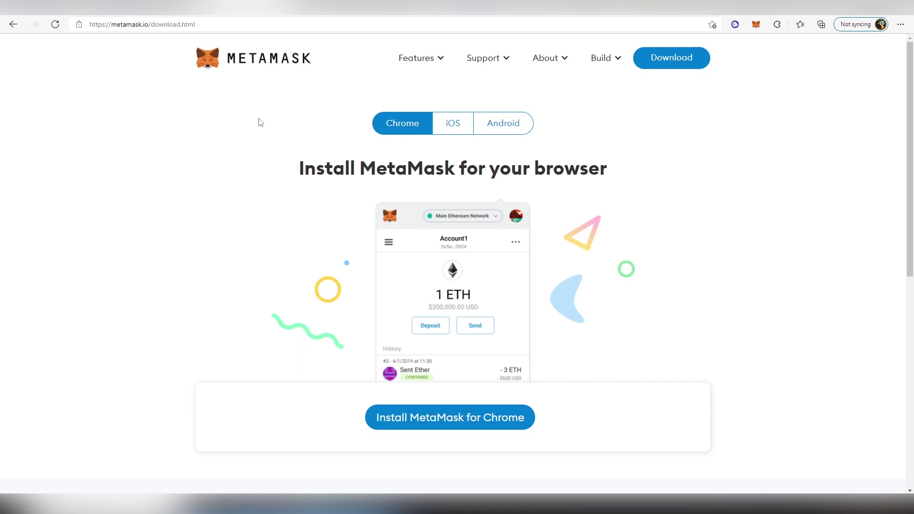
{"action": "left_click", "coordinate": [452, 125]}
{"action": "left_click", "coordinate": [503, 127]}
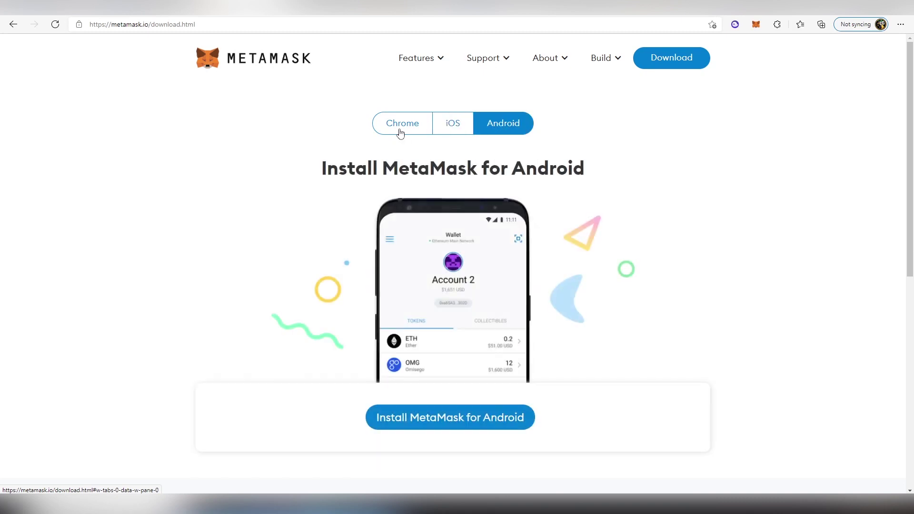
{"action": "left_click", "coordinate": [400, 132]}
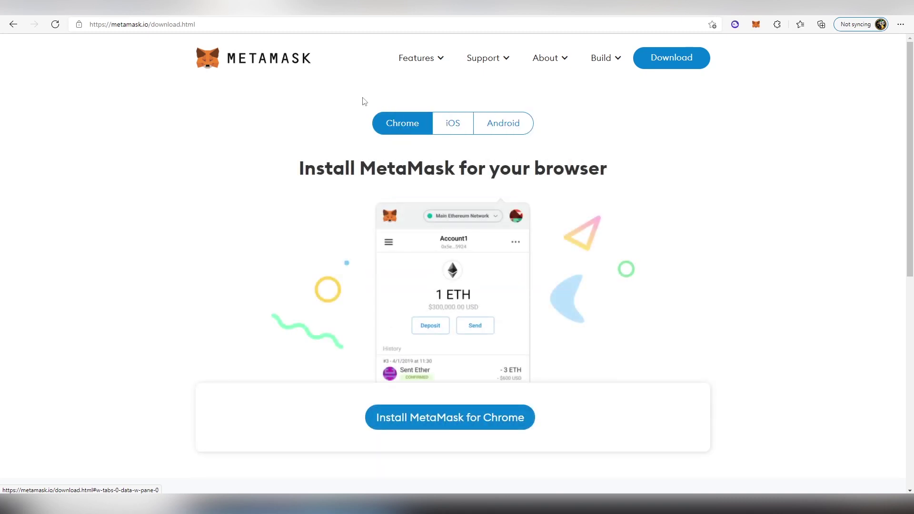
{"action": "scroll", "coordinate": [334, 157], "scroll_direction": "down", "scroll_amount": 8}
{"action": "scroll", "coordinate": [356, 199], "scroll_direction": "up", "scroll_amount": 8}
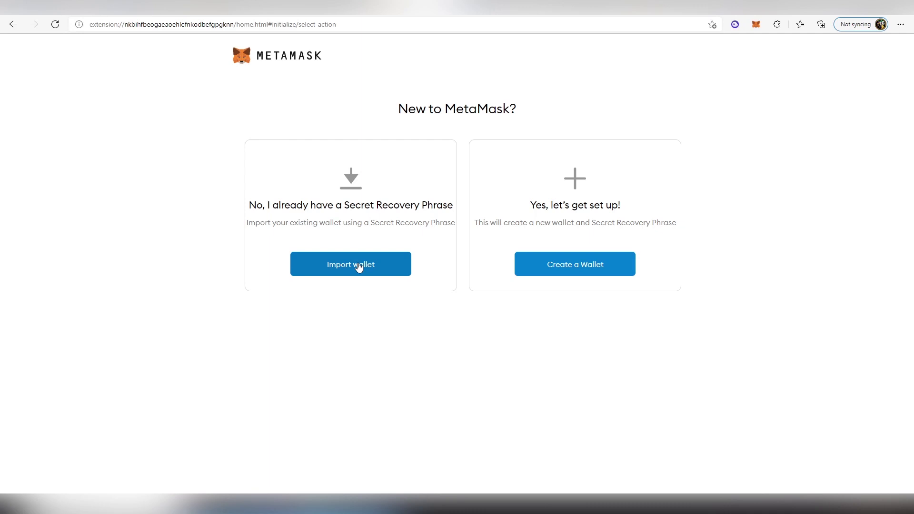
- Create a new wallet, agreeing to usage data, entering and confirming a password, and accepting the terms
{"action": "left_click", "coordinate": [621, 270]}
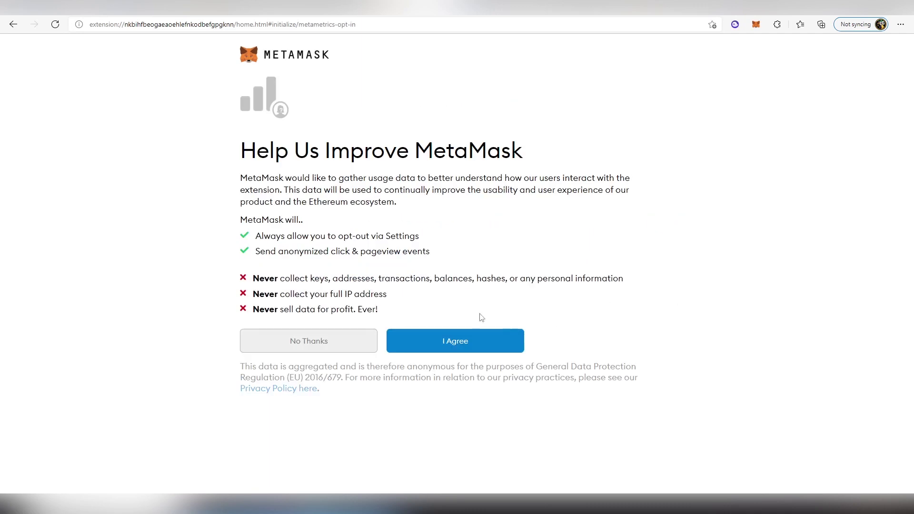
{"action": "left_click", "coordinate": [460, 341]}
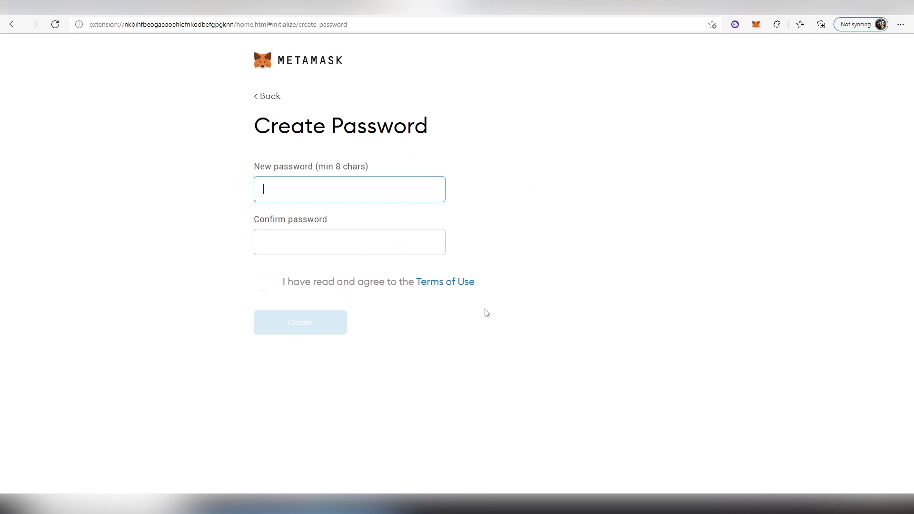
{"action": "type", "text": "*********"}
{"action": "key", "text": "Tab"}
{"action": "type", "text": "*********"}
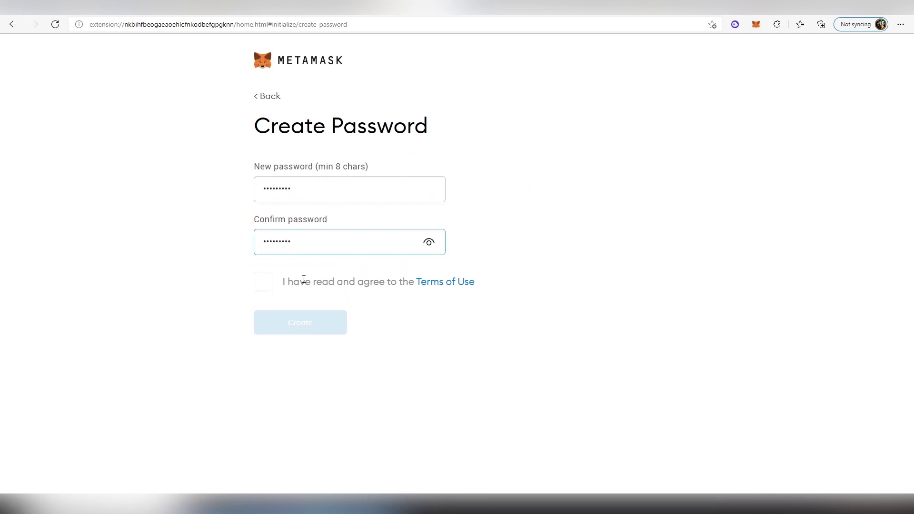
{"action": "left_click", "coordinate": [281, 290]}
{"action": "left_click", "coordinate": [280, 289]}
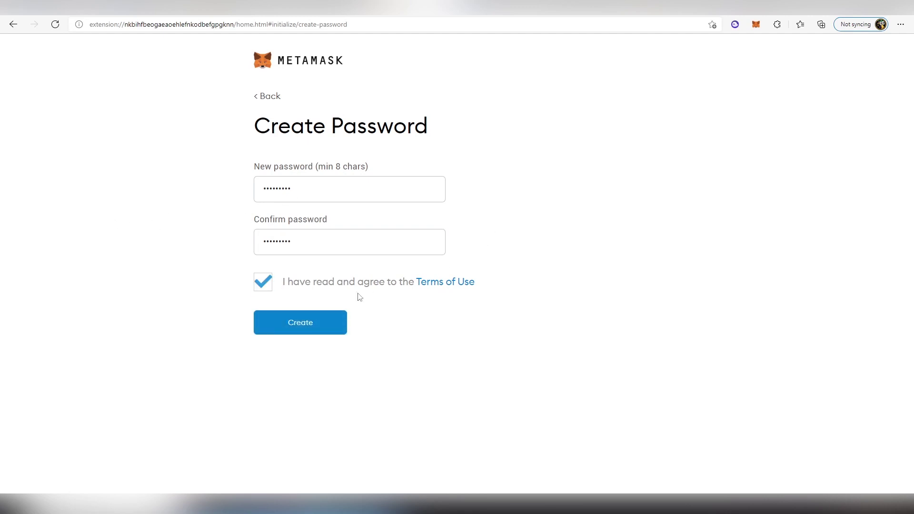
{"action": "left_click", "coordinate": [331, 322]}
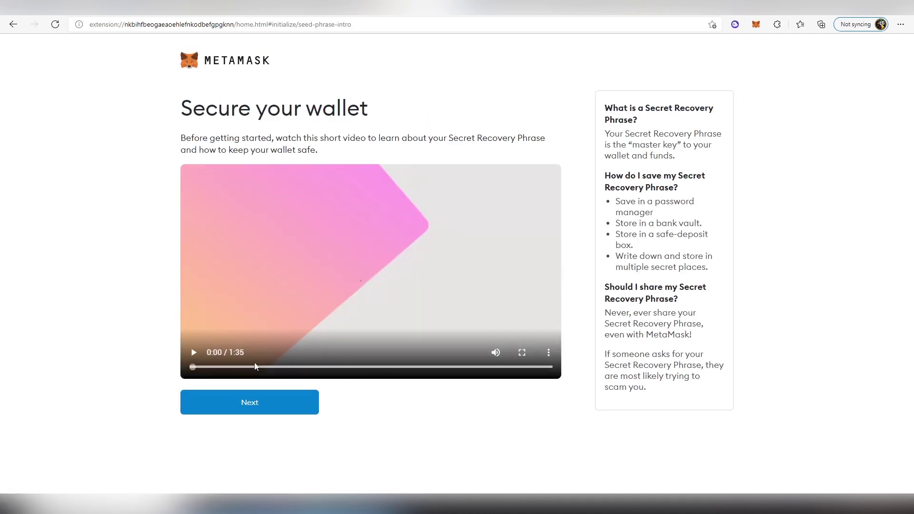
- Reveal the secret recovery phrase and copy it for safekeeping in another program
{"action": "left_click", "coordinate": [280, 409]}
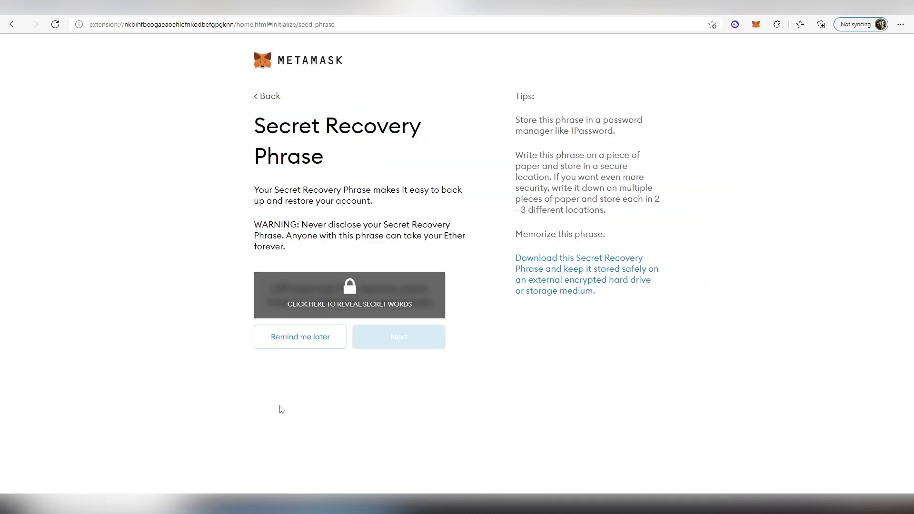
{"action": "double_click", "coordinate": [346, 306]}
{"action": "left_click", "coordinate": [276, 288]}
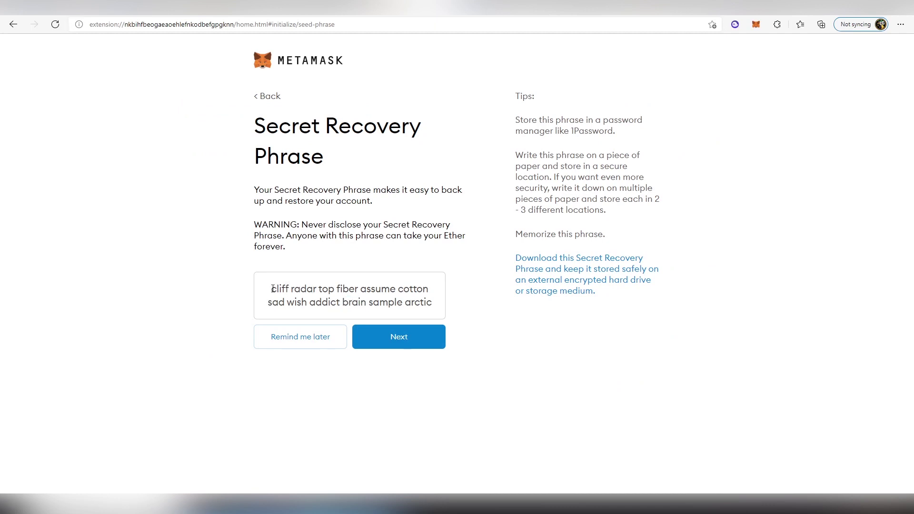
{"action": "left_click_drag", "start_coordinate": [272, 289], "coordinate": [435, 306]}
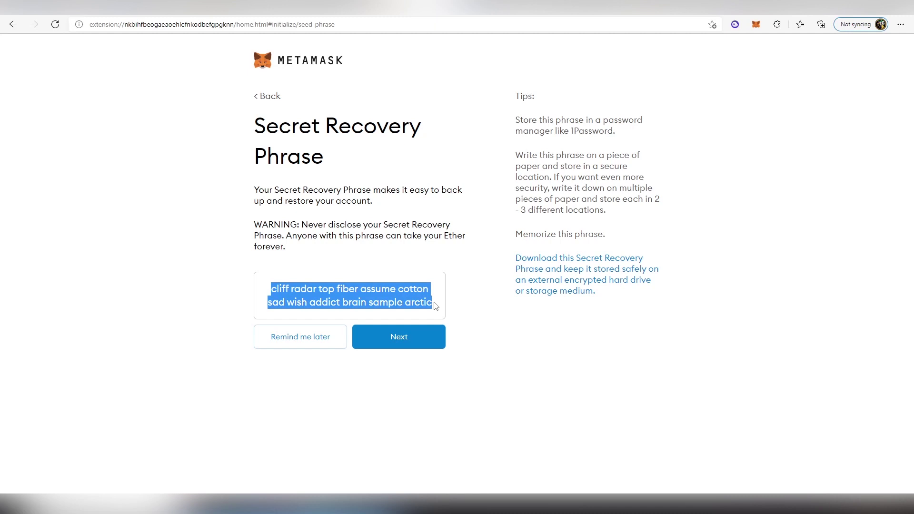
{"action": "left_click", "coordinate": [436, 307]}
{"action": "triple_click", "coordinate": [430, 305]}
{"action": "left_click", "coordinate": [366, 507]}
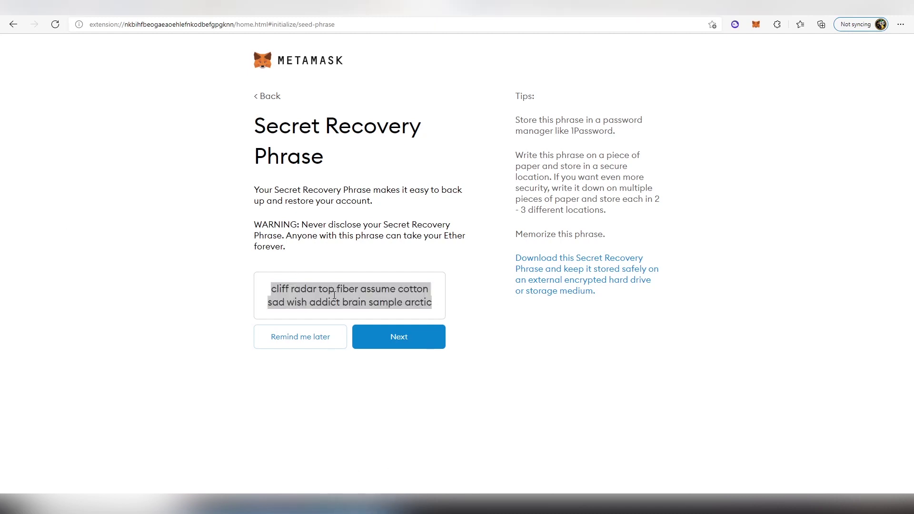
{"action": "left_click", "coordinate": [429, 343]}
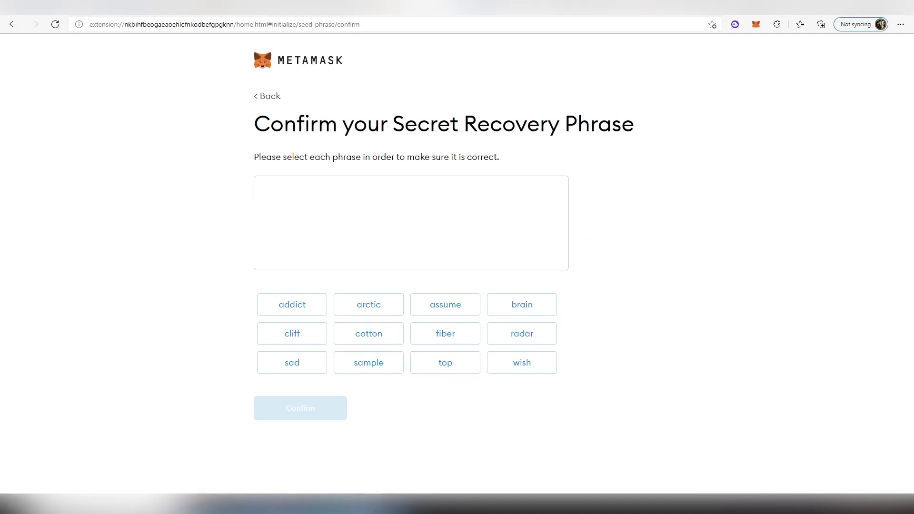
- Re-enter all twelve recovery phrase words in their correct order
{"action": "left_click", "coordinate": [304, 336]}
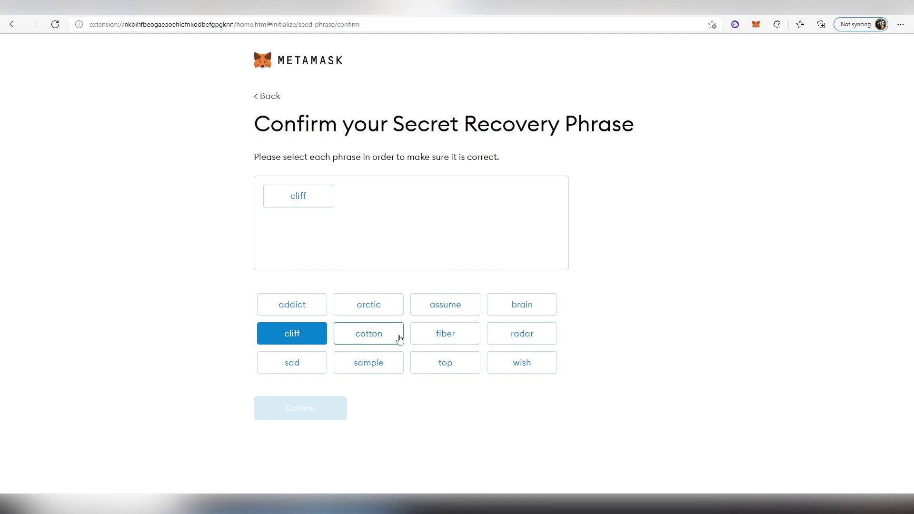
{"action": "left_click", "coordinate": [523, 335]}
{"action": "left_click", "coordinate": [445, 364]}
{"action": "left_click", "coordinate": [447, 333]}
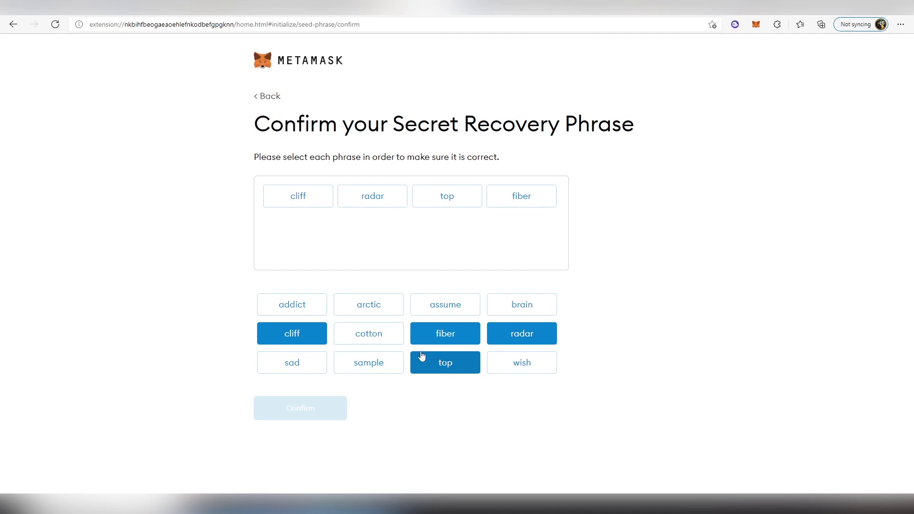
{"action": "left_click", "coordinate": [449, 308]}
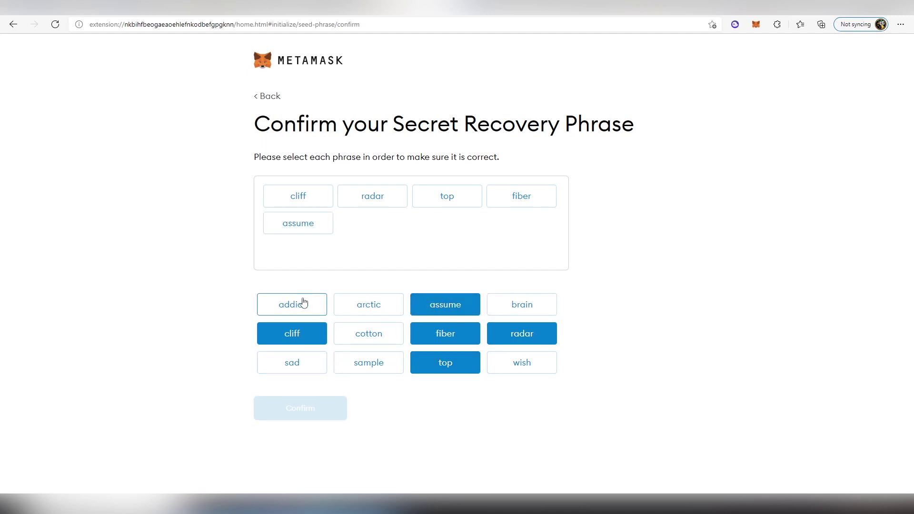
{"action": "left_click", "coordinate": [384, 342]}
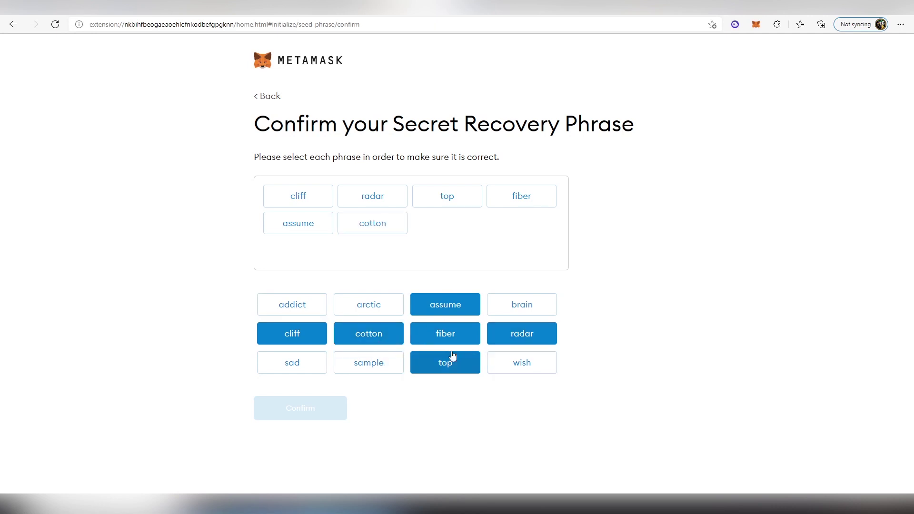
{"action": "left_click", "coordinate": [278, 364]}
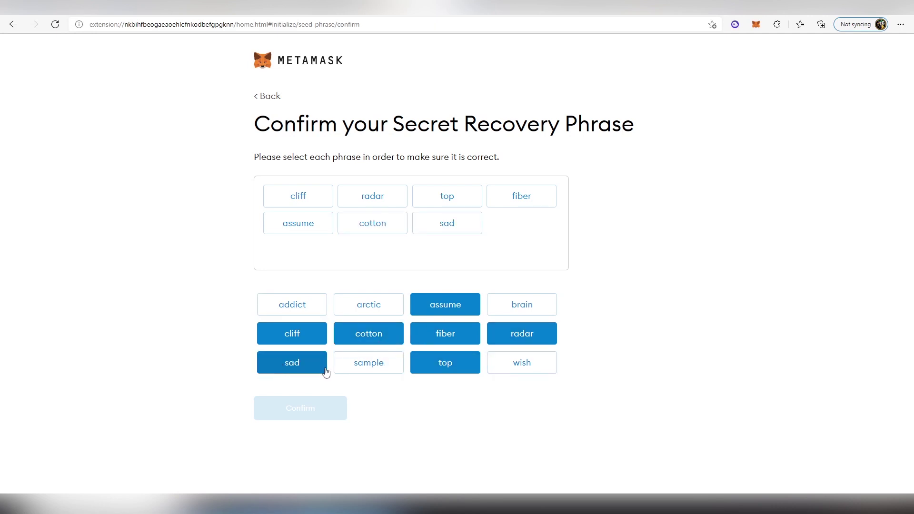
{"action": "left_click", "coordinate": [520, 373]}
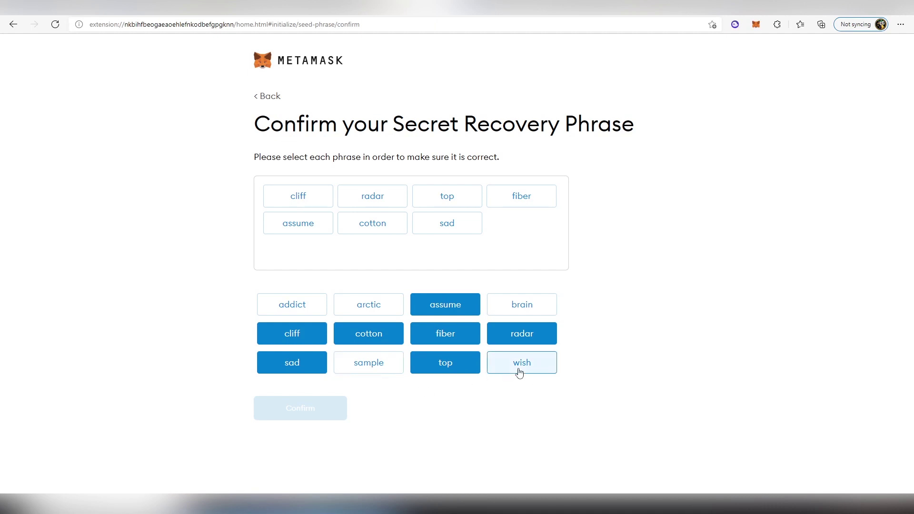
{"action": "left_click", "coordinate": [300, 310]}
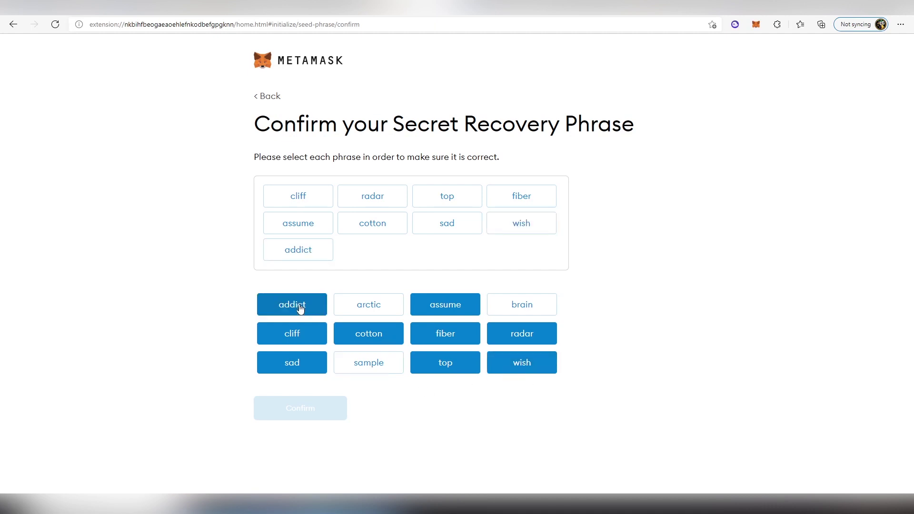
{"action": "left_click", "coordinate": [514, 309]}
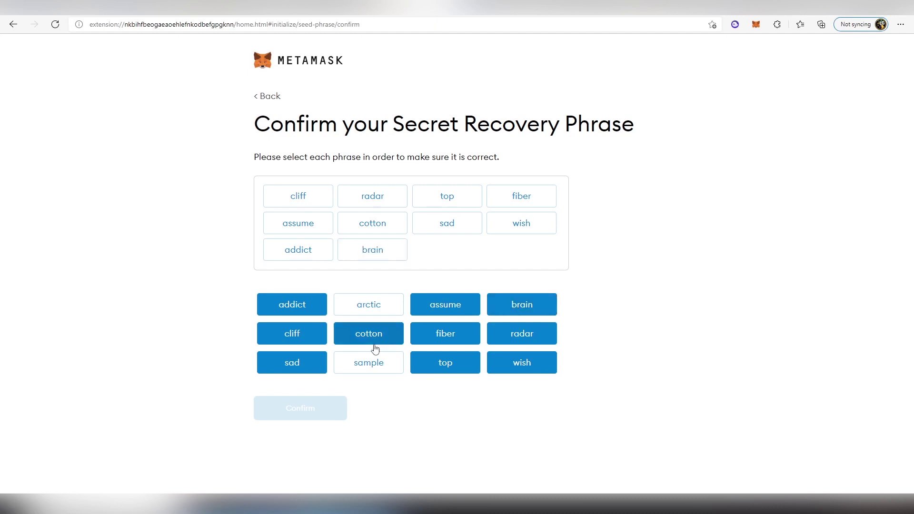
{"action": "left_click", "coordinate": [368, 362]}
{"action": "left_click", "coordinate": [370, 305]}
- Confirm the phrase, finish setup, and dismiss the What's new announcements
{"action": "left_click", "coordinate": [331, 404]}
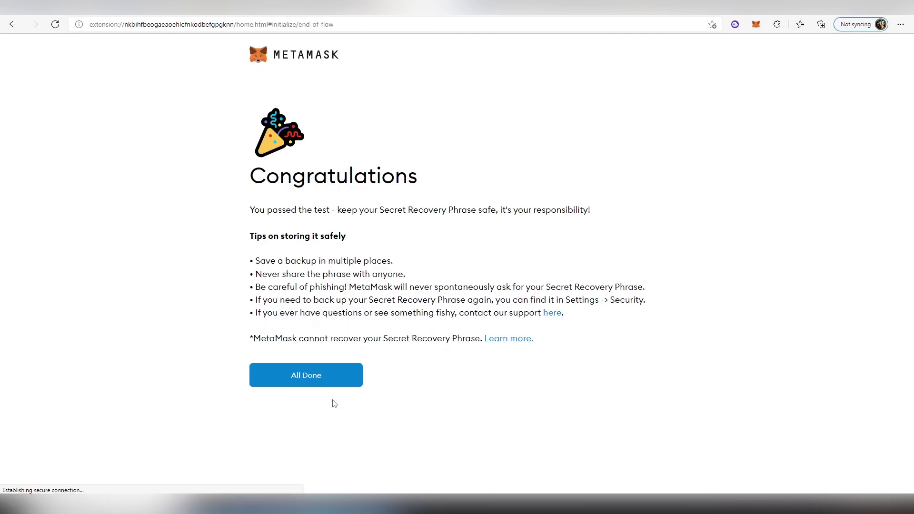
{"action": "left_click", "coordinate": [337, 380]}
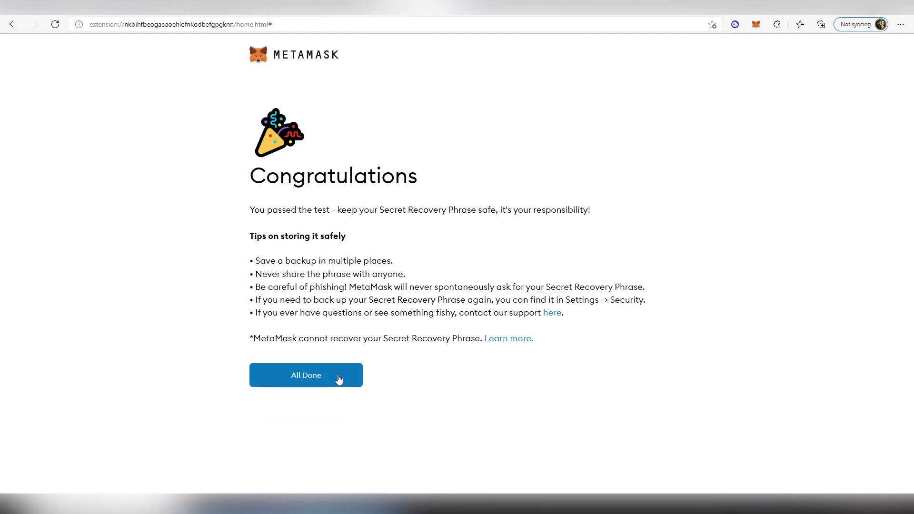
{"action": "left_click", "coordinate": [577, 119]}
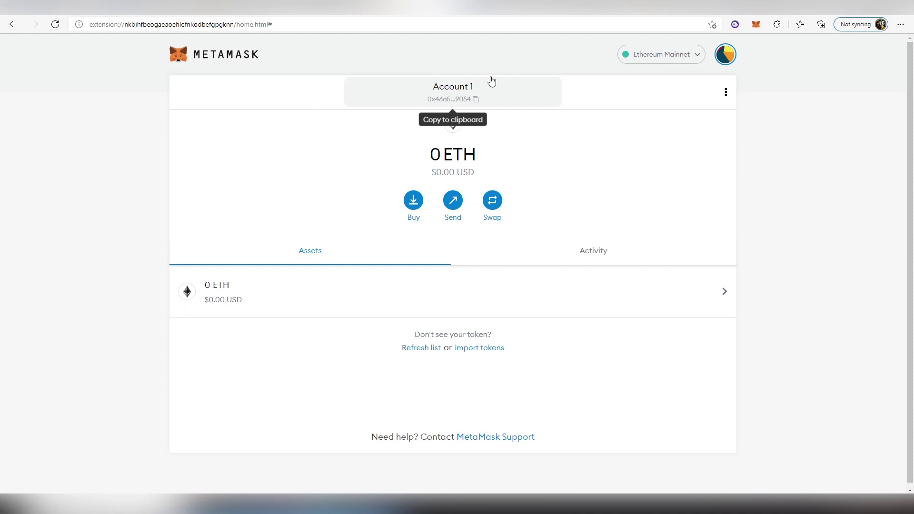
- Search Chainlist for 'song' to find Songbird Canary-Network
{"action": "left_click", "coordinate": [493, 15]}
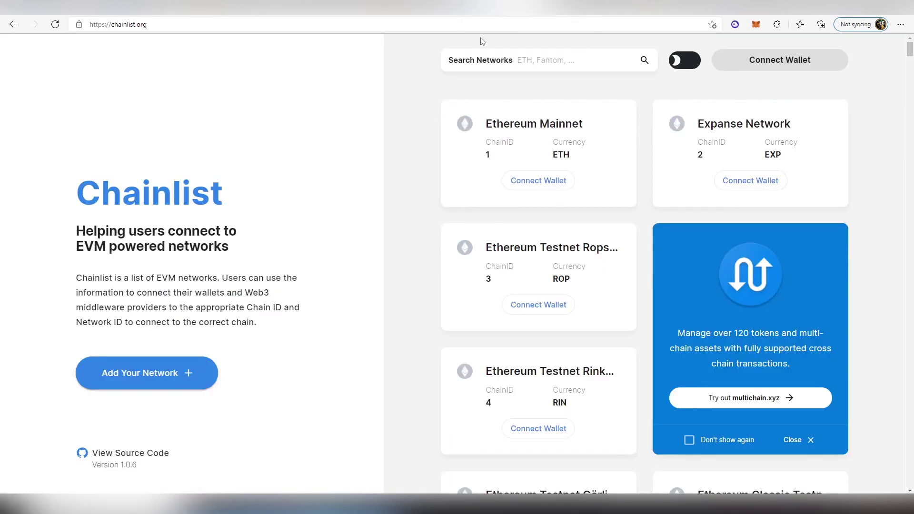
{"action": "left_click", "coordinate": [544, 59]}
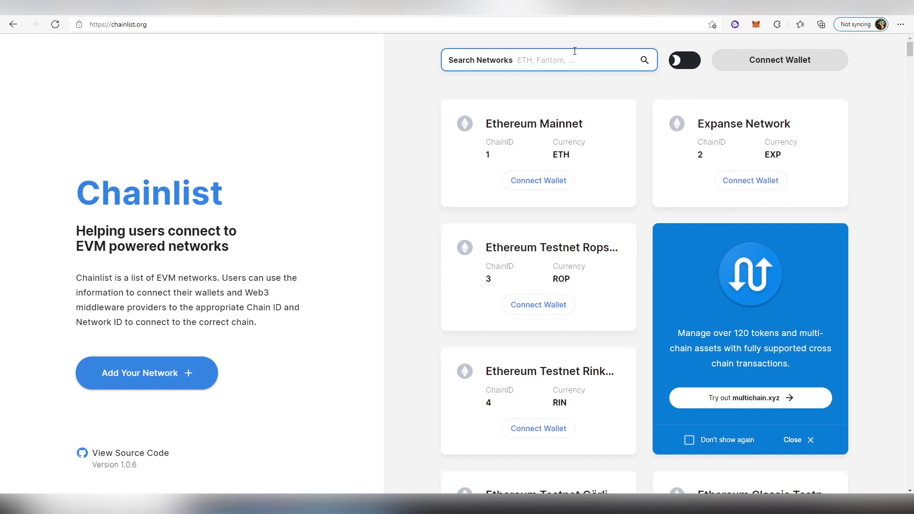
{"action": "type", "text": "song"}
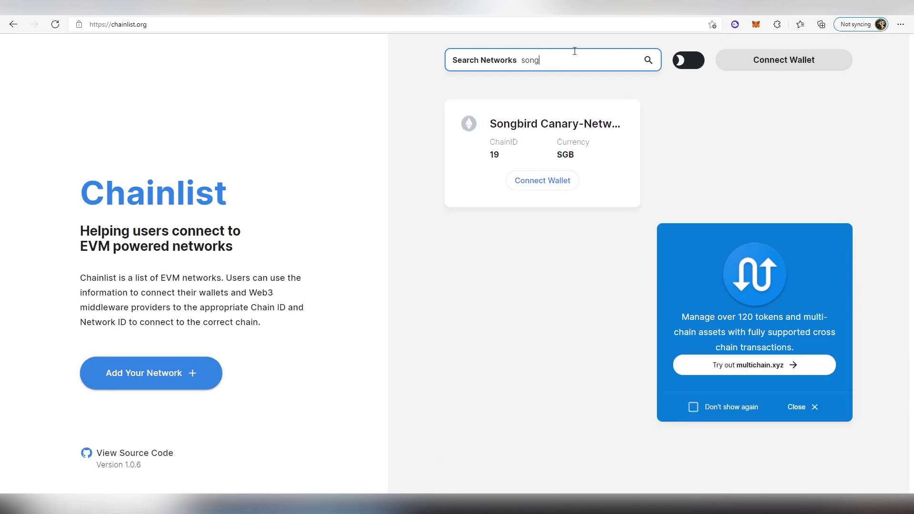
{"action": "left_click", "coordinate": [534, 190]}
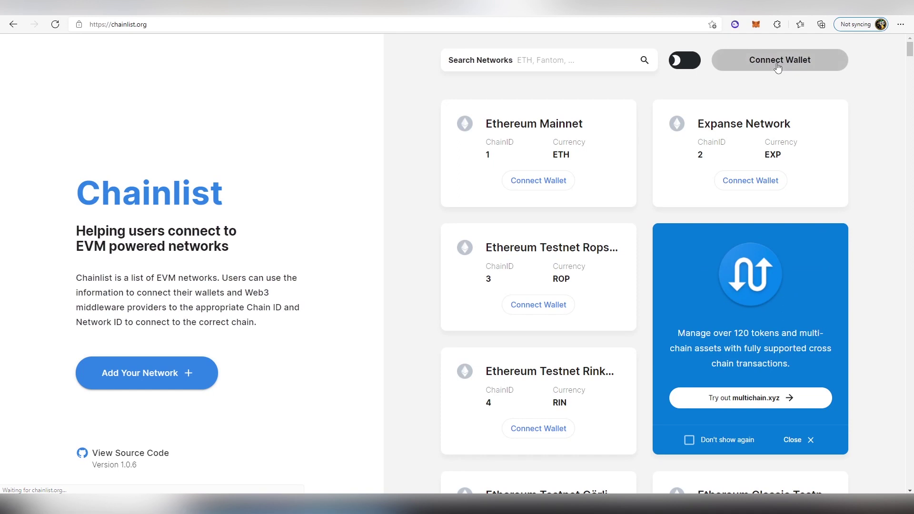
- Connect MetaMask Account 1 to Chainlist
{"action": "left_click", "coordinate": [778, 67]}
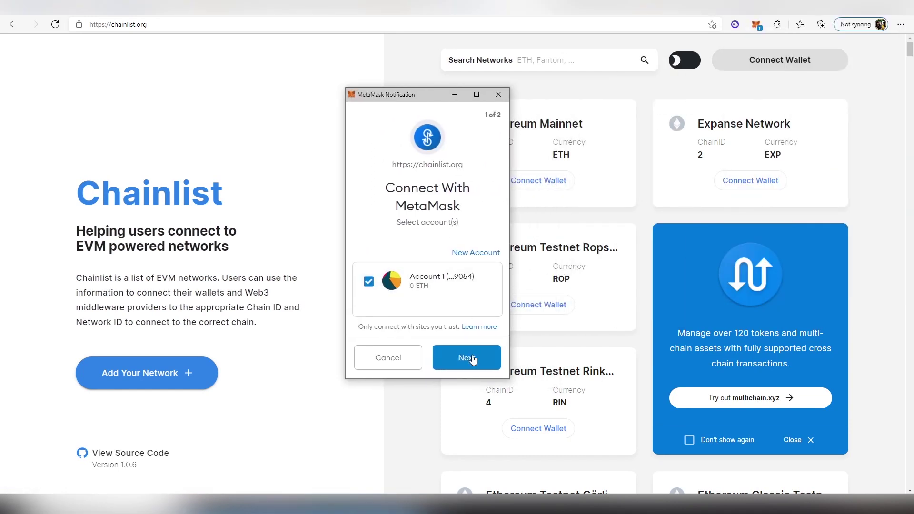
{"action": "left_click", "coordinate": [473, 360]}
{"action": "left_click", "coordinate": [471, 358]}
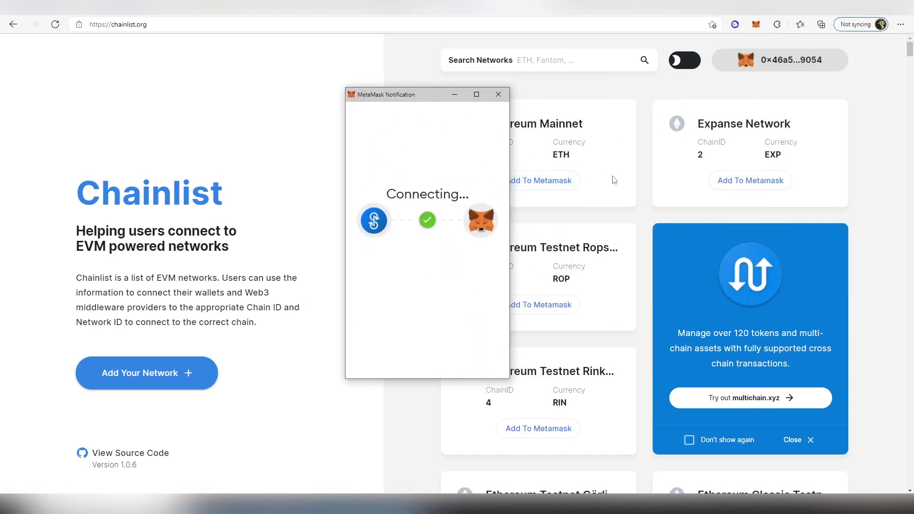
{"action": "left_click", "coordinate": [564, 68]}
- Review and approve adding Songbird Canary-Network (chain ID 19, SGB), then switch the wallet to it
{"action": "type", "text": "song"}
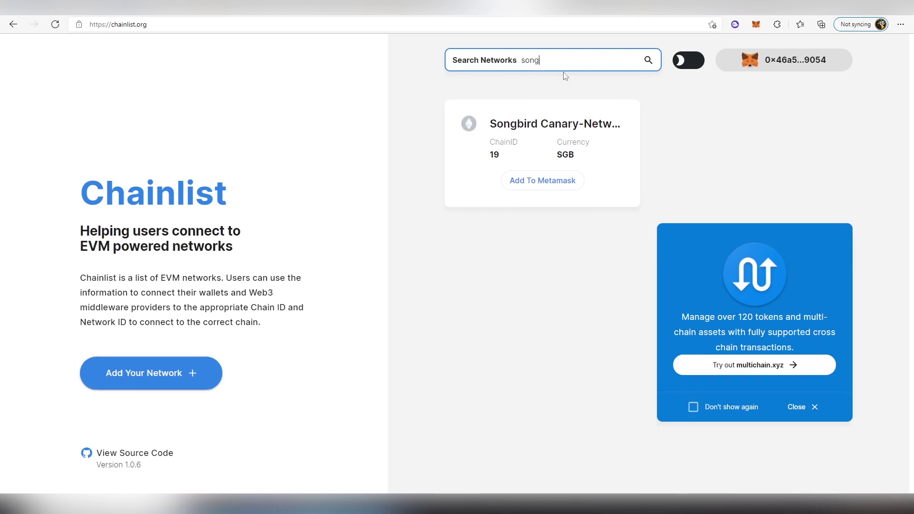
{"action": "left_click", "coordinate": [542, 180]}
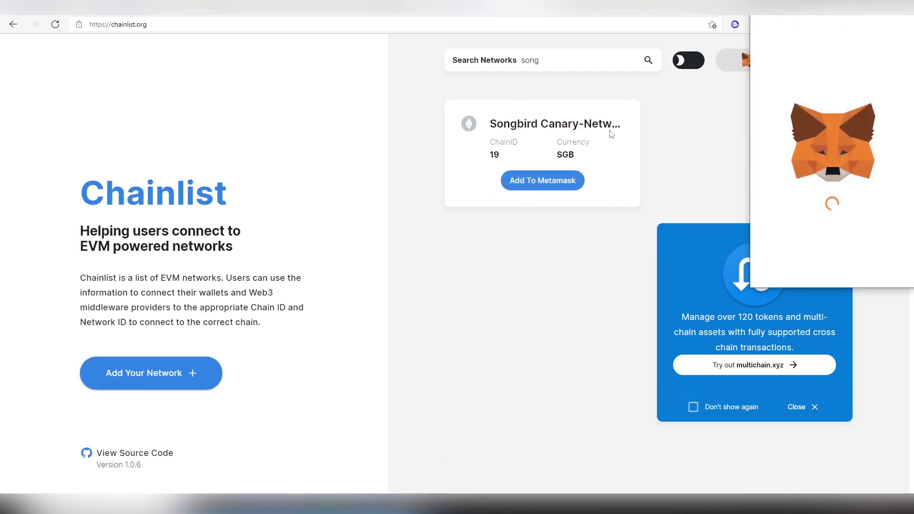
{"action": "scroll", "coordinate": [470, 385], "scroll_direction": "down", "scroll_amount": 3}
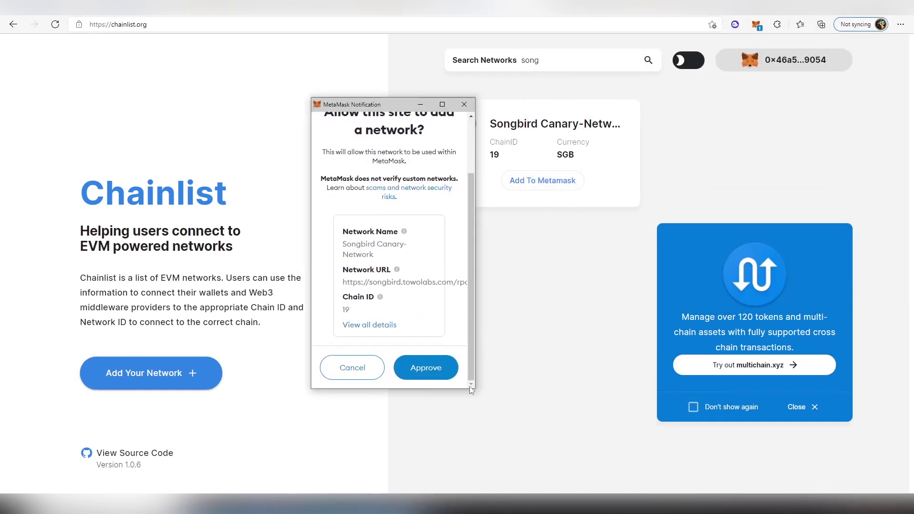
{"action": "left_click_drag", "start_coordinate": [471, 389], "coordinate": [612, 402]}
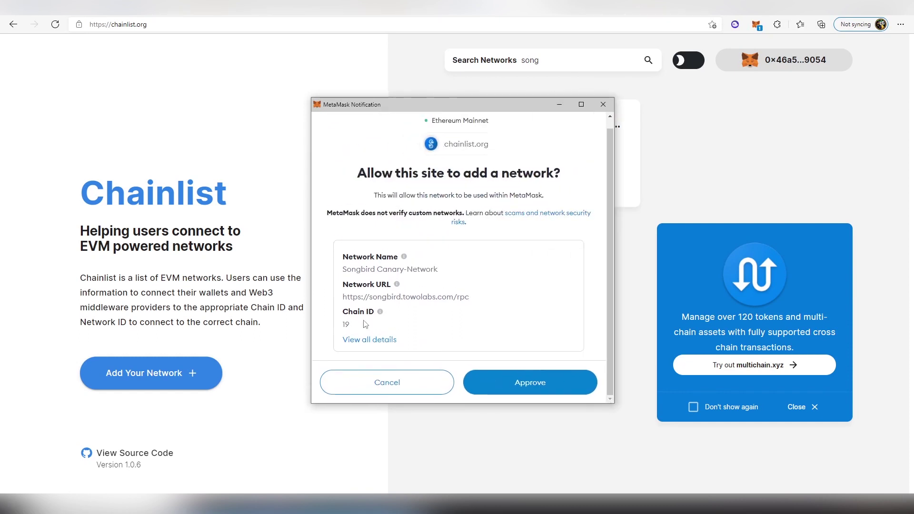
{"action": "left_click", "coordinate": [376, 340]}
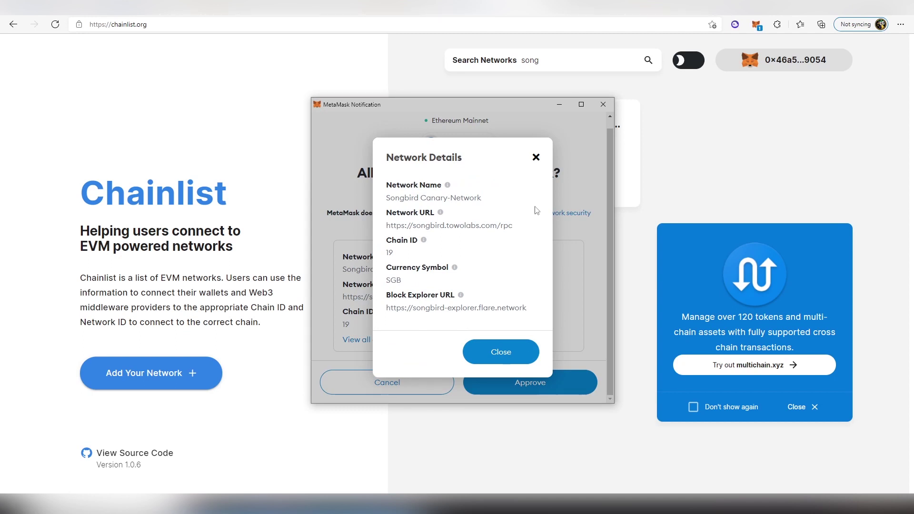
{"action": "left_click", "coordinate": [536, 157]}
{"action": "left_click", "coordinate": [543, 381]}
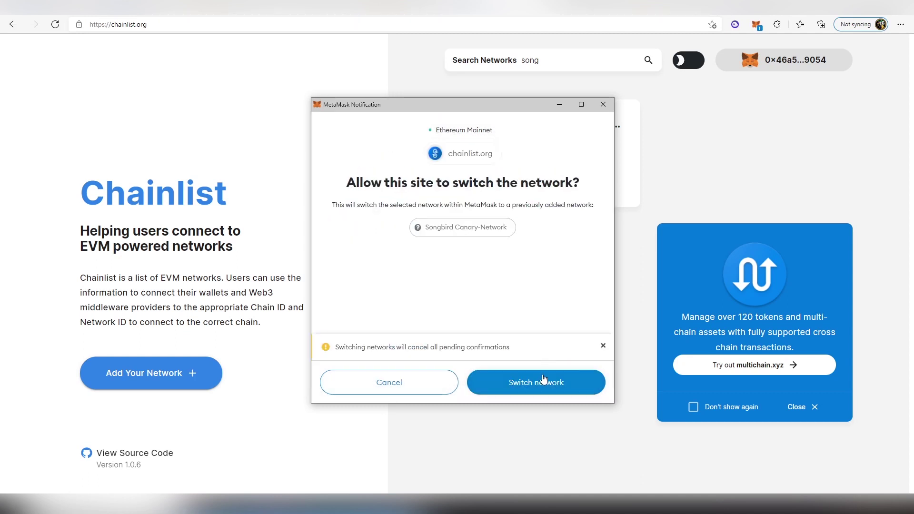
{"action": "left_click", "coordinate": [530, 388]}
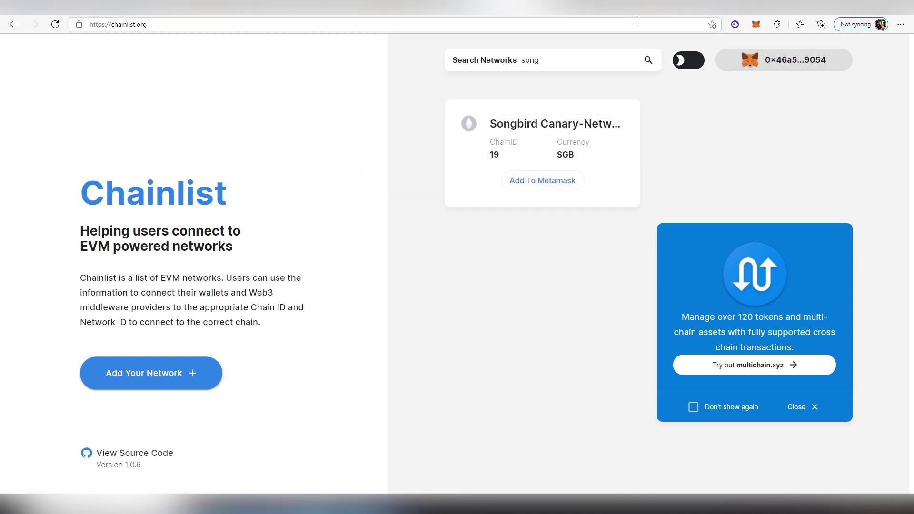
- Check MetaMask's network list, confirming Account 1 is on Songbird Canary-Network with 0 SGB
{"action": "left_click", "coordinate": [385, 8]}
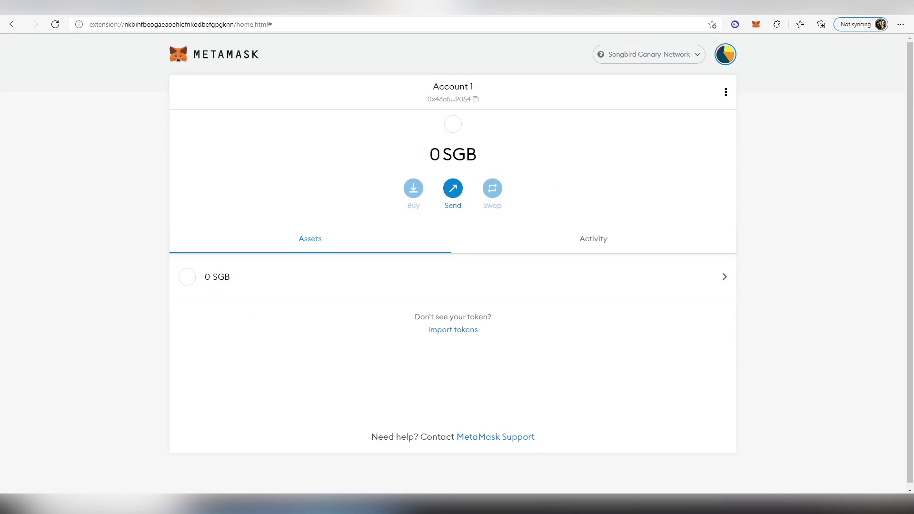
{"action": "left_click", "coordinate": [750, 27]}
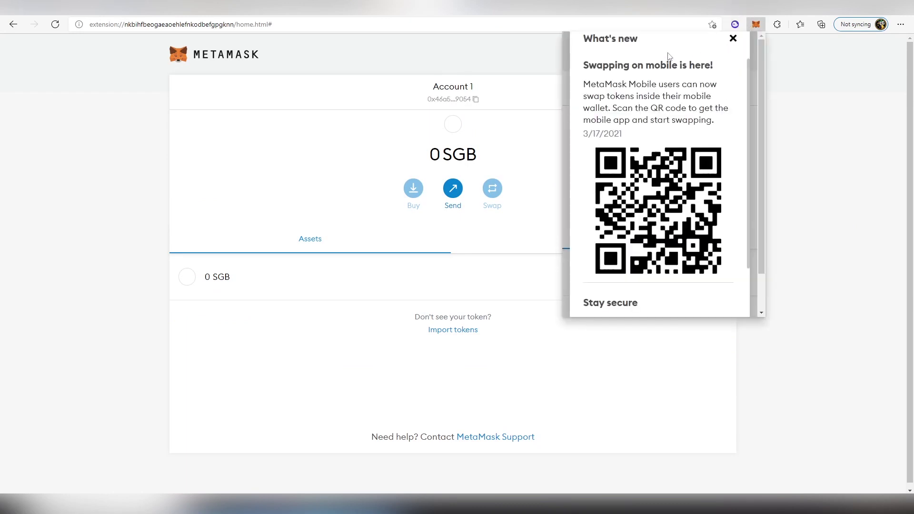
{"action": "left_click", "coordinate": [732, 39]}
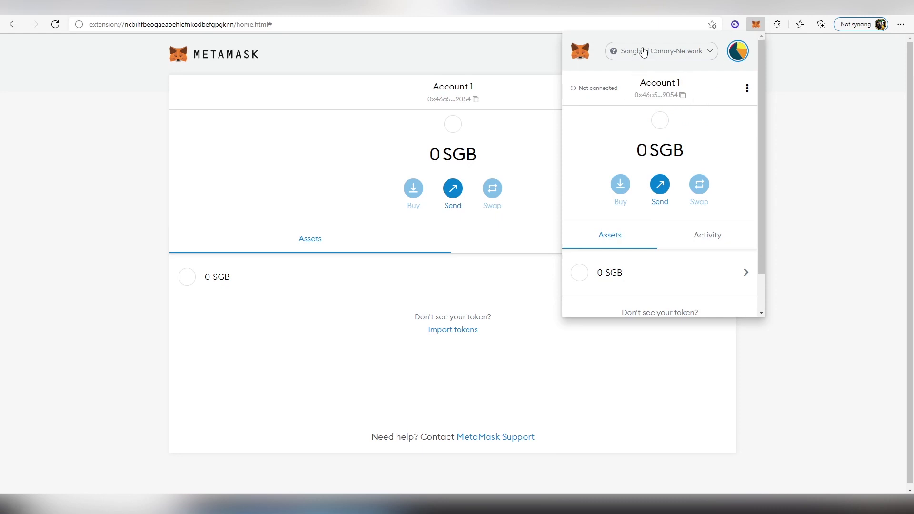
{"action": "left_click", "coordinate": [708, 52]}
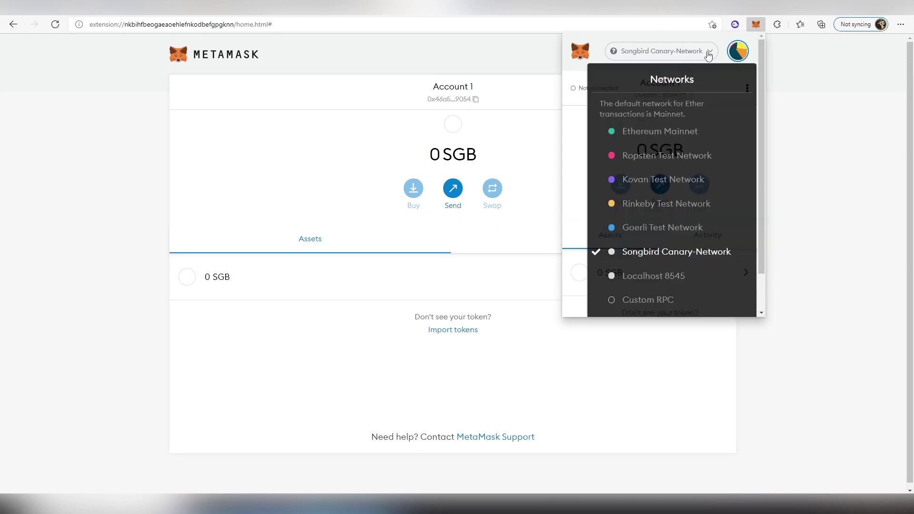
{"action": "scroll", "coordinate": [708, 216], "scroll_direction": "down", "scroll_amount": 2}
{"action": "scroll", "coordinate": [679, 190], "scroll_direction": "up", "scroll_amount": 2}
{"action": "left_click", "coordinate": [661, 51]}
{"action": "left_click", "coordinate": [529, 145]}
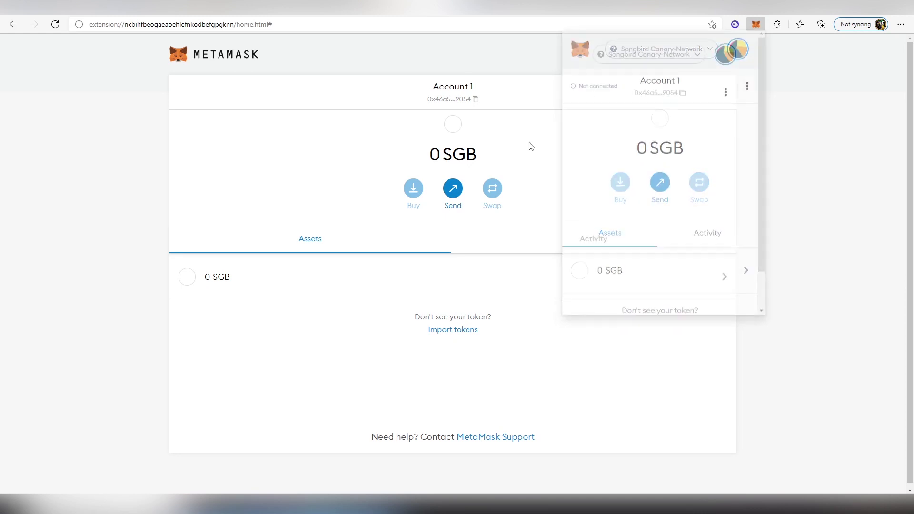
- Import Account 2 using the private key pasted from Exodus, showing 175.0314 SGB
{"action": "left_click", "coordinate": [725, 65]}
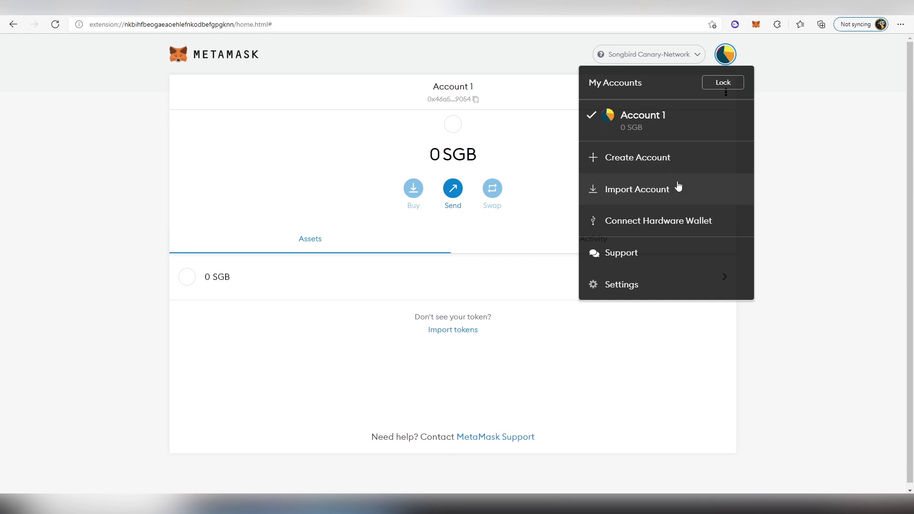
{"action": "left_click", "coordinate": [619, 188]}
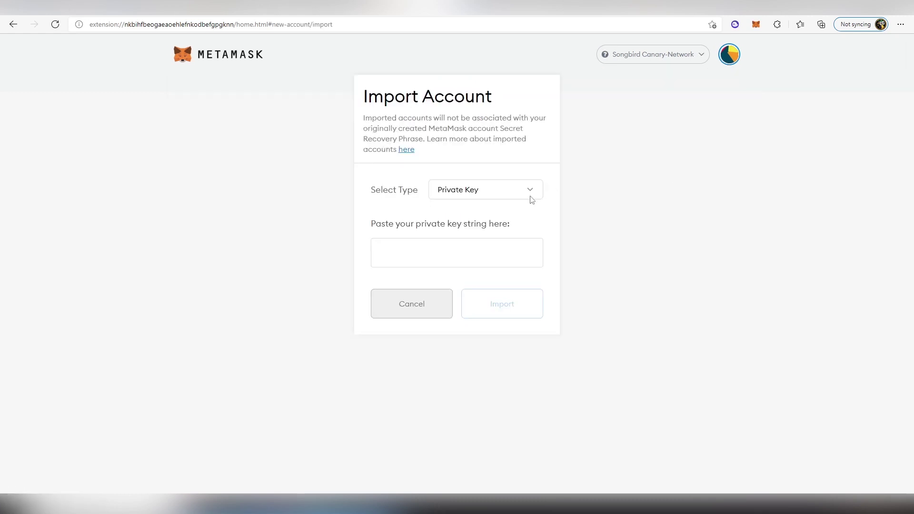
{"action": "key", "text": "alt+Tab"}
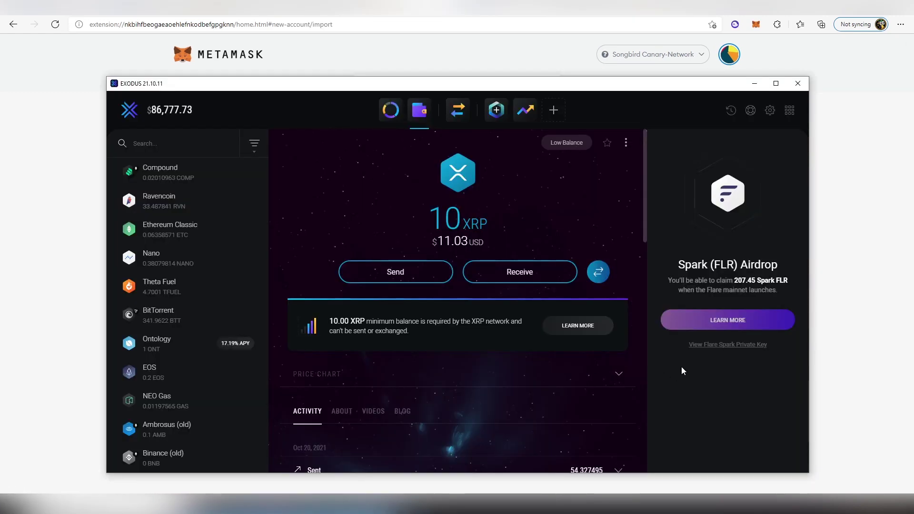
{"action": "left_click_drag", "start_coordinate": [532, 75], "coordinate": [0, 78]}
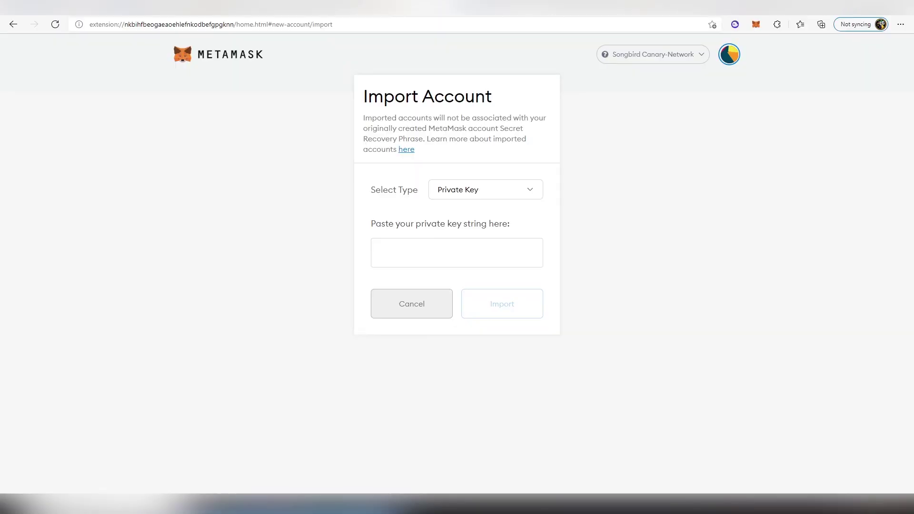
{"action": "left_click", "coordinate": [434, 253]}
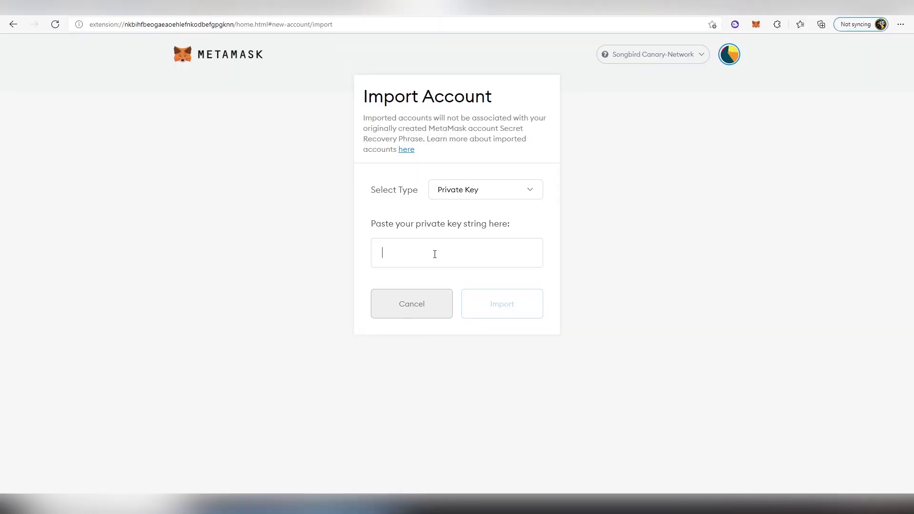
{"action": "key", "text": "ctrl+v"}
{"action": "left_click", "coordinate": [526, 313]}
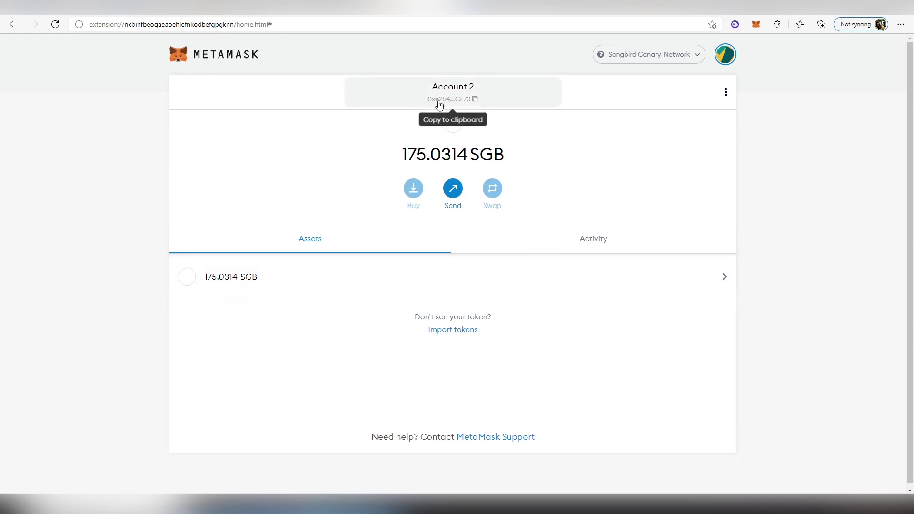
{"action": "left_click_drag", "start_coordinate": [400, 158], "coordinate": [503, 151]}
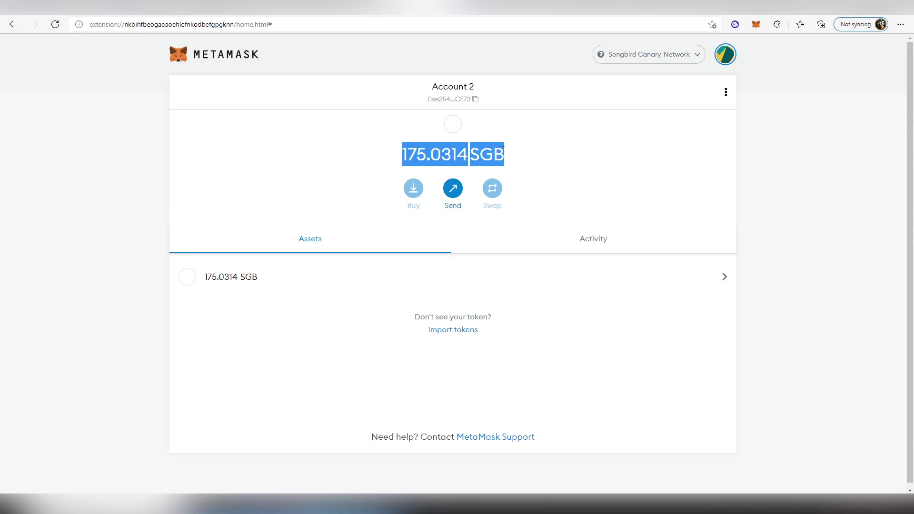
{"action": "left_click", "coordinate": [530, 148]}
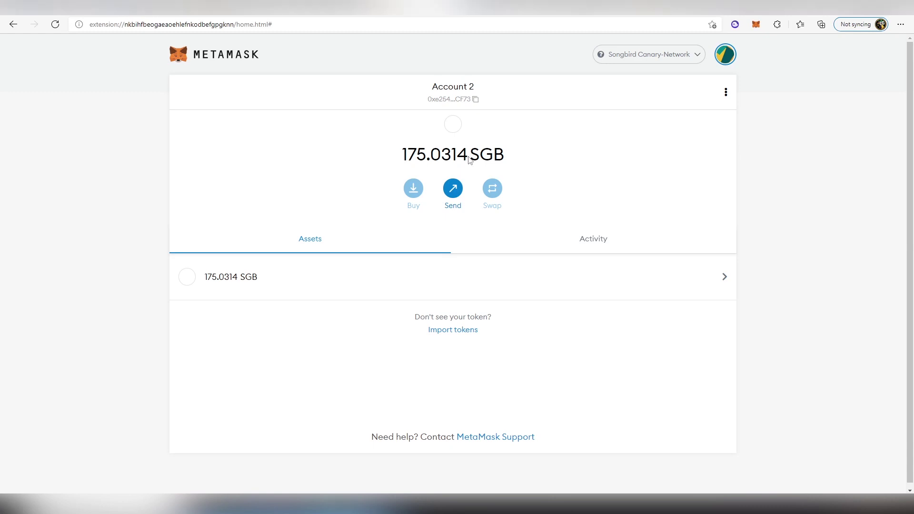
{"action": "left_click_drag", "start_coordinate": [475, 154], "coordinate": [508, 155]}
{"action": "left_click", "coordinate": [485, 154]}
- Review the Flare Finance airdrop, highlighting the November 5th snapshot date and 235.275 SGB ratio
{"action": "left_click", "coordinate": [519, 164]}
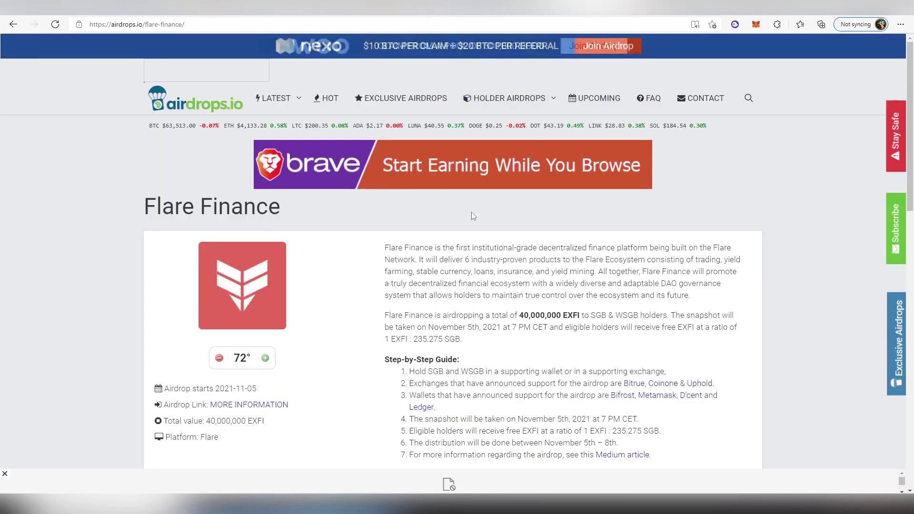
{"action": "scroll", "coordinate": [503, 244], "scroll_direction": "down", "scroll_amount": 5}
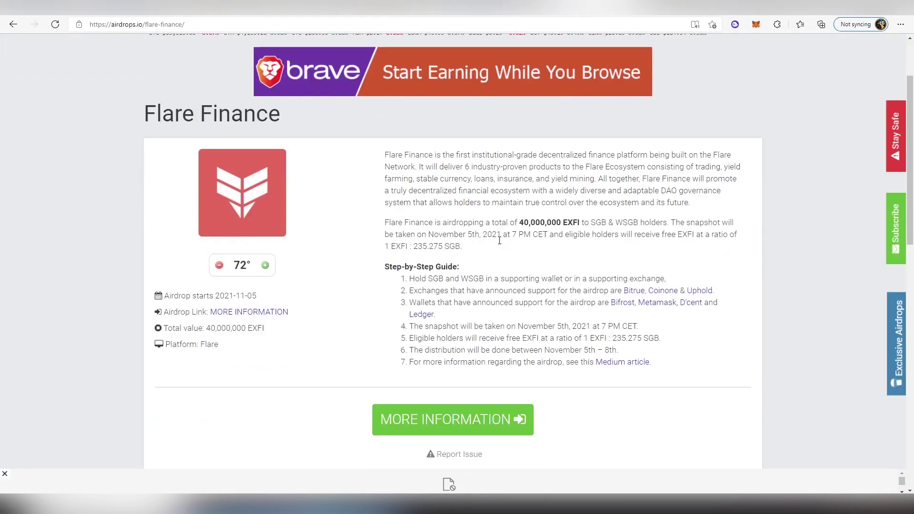
{"action": "scroll", "coordinate": [503, 244], "scroll_direction": "up", "scroll_amount": 5}
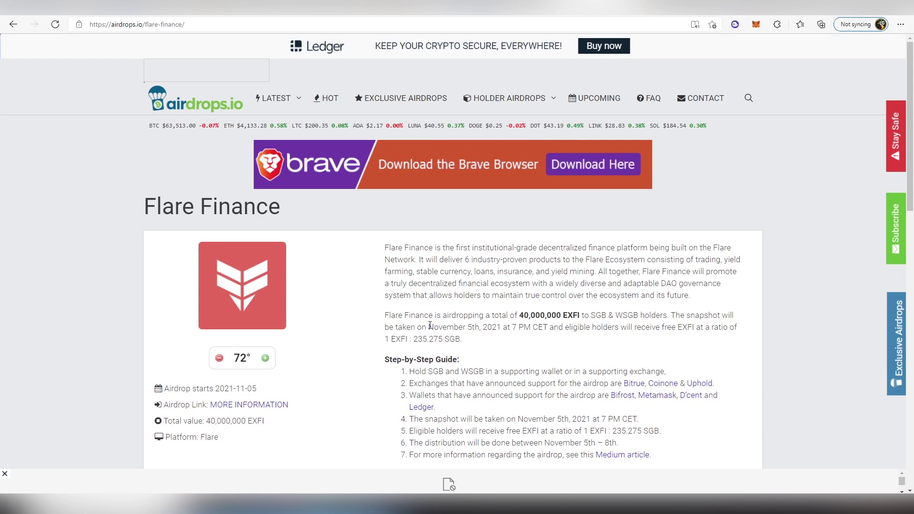
{"action": "left_click_drag", "start_coordinate": [430, 325], "coordinate": [484, 328]}
{"action": "left_click", "coordinate": [484, 332]}
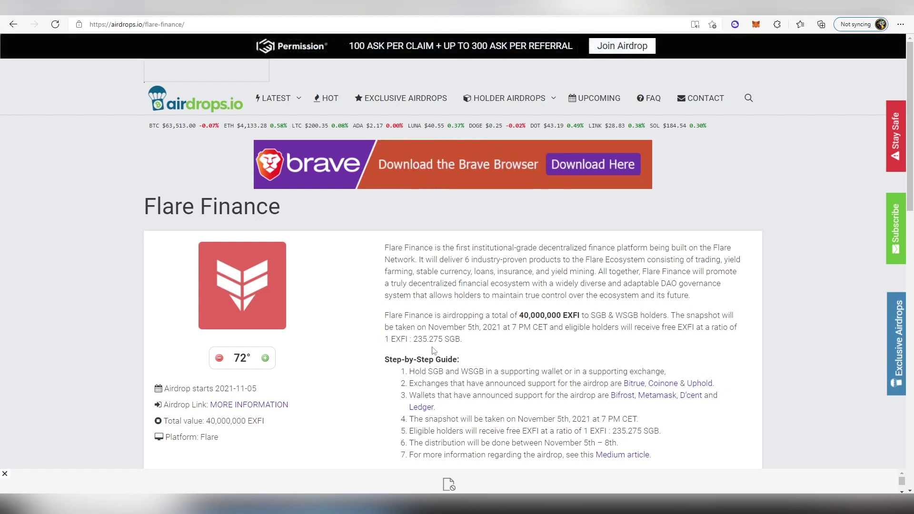
{"action": "double_click", "coordinate": [416, 341]}
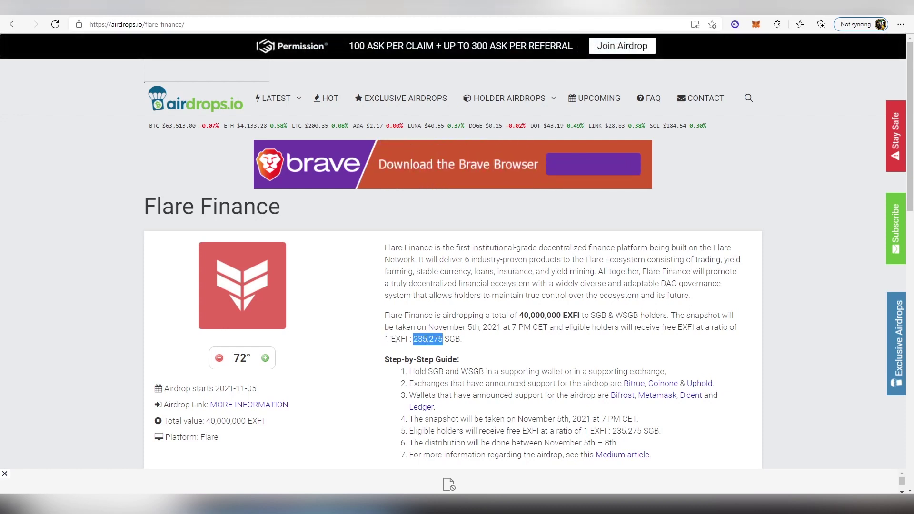
{"action": "left_click", "coordinate": [469, 342]}
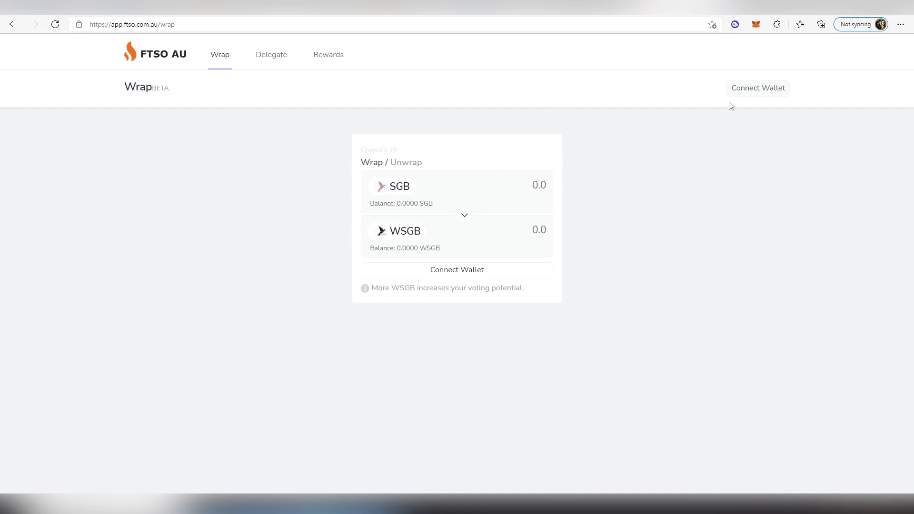
- Choose MetaMask under Connect Wallet and clear MetaMask's What's new notice
{"action": "left_click", "coordinate": [753, 90]}
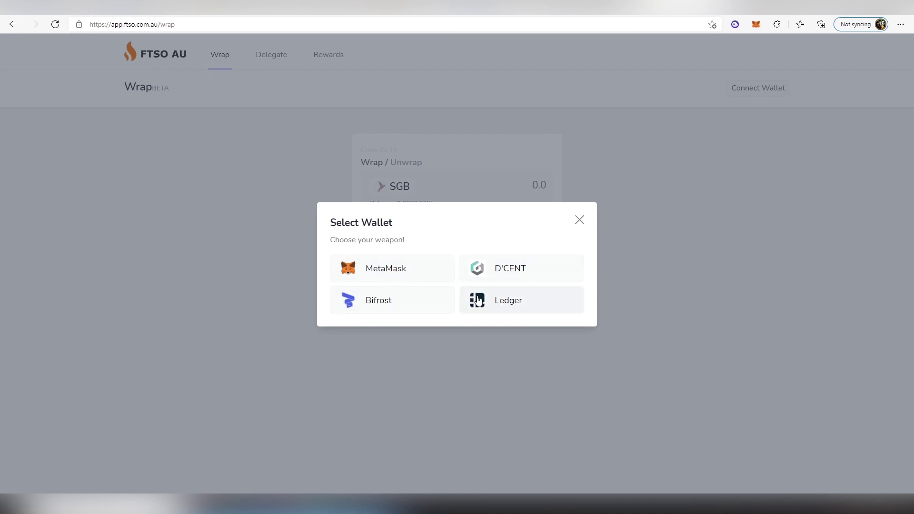
{"action": "left_click", "coordinate": [423, 272]}
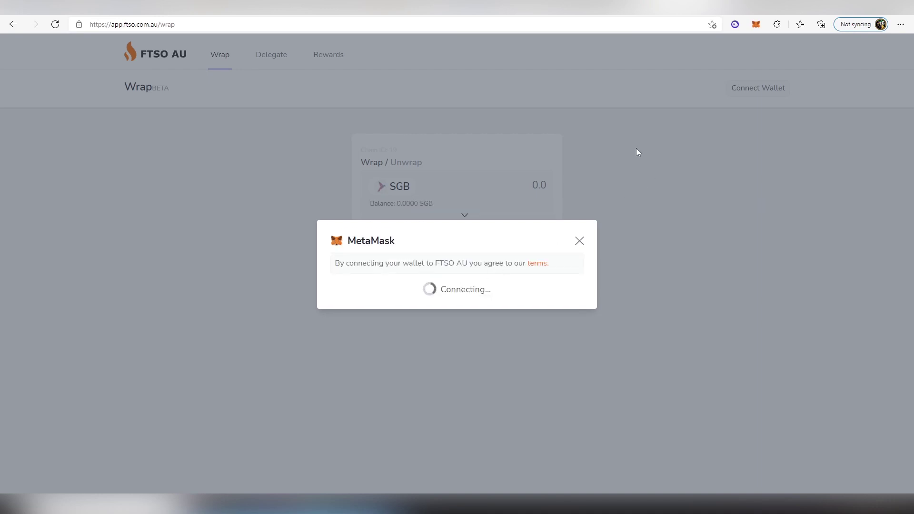
{"action": "left_click", "coordinate": [758, 28]}
{"action": "left_click", "coordinate": [734, 109]}
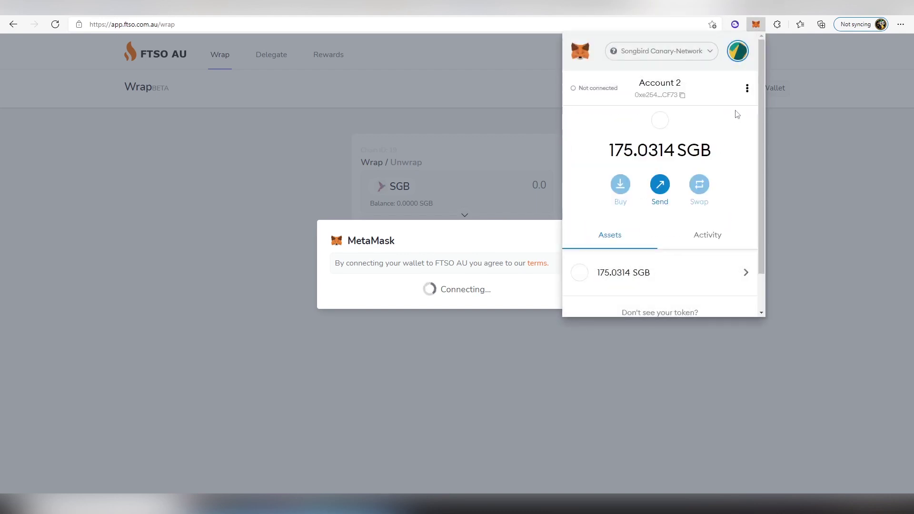
{"action": "left_click", "coordinate": [520, 185]}
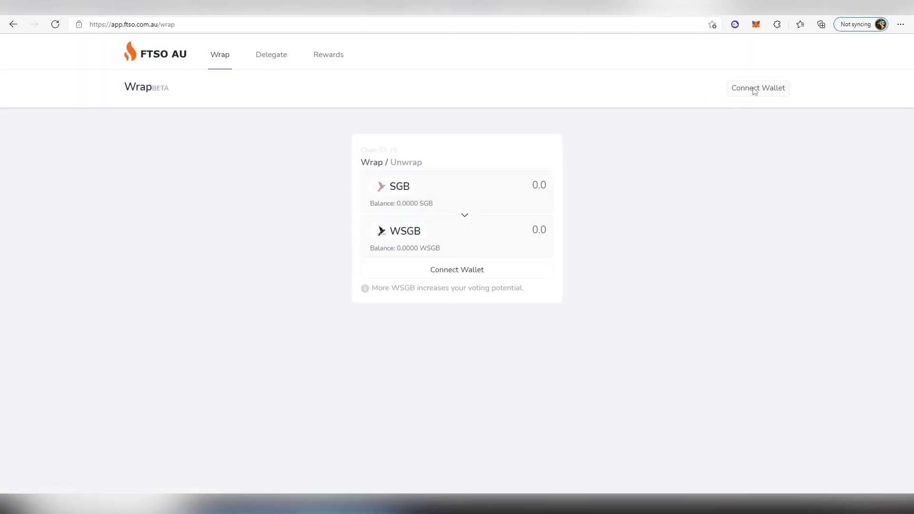
- Connect MetaMask Account 2 to FTSO AU, showing 175.0314 SGB and 30.0000 WSGB
{"action": "left_click", "coordinate": [762, 93]}
{"action": "left_click", "coordinate": [397, 267]}
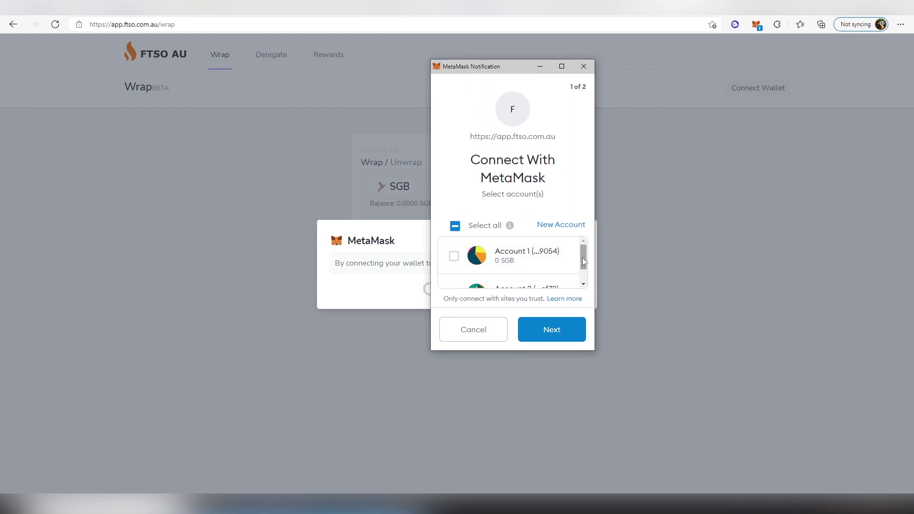
{"action": "left_click_drag", "start_coordinate": [582, 261], "coordinate": [585, 269]}
{"action": "scroll", "coordinate": [585, 269], "scroll_direction": "down", "scroll_amount": 1}
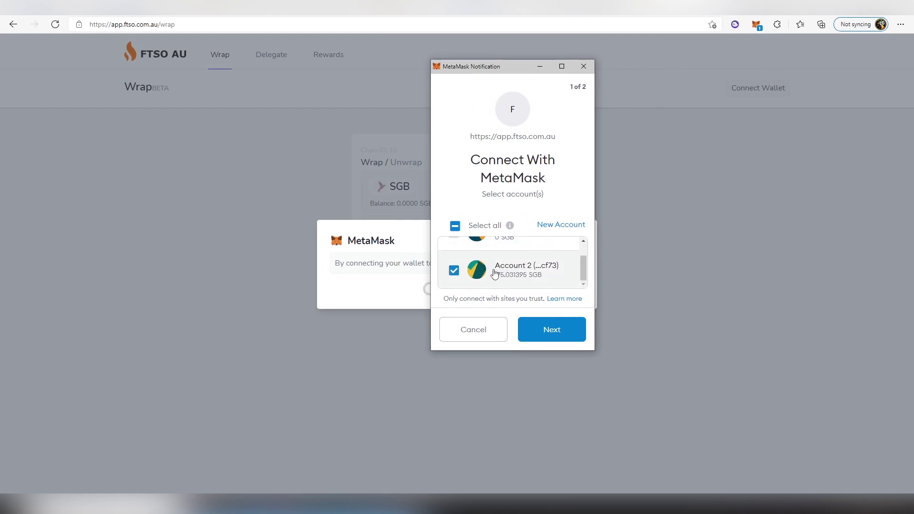
{"action": "left_click", "coordinate": [551, 331]}
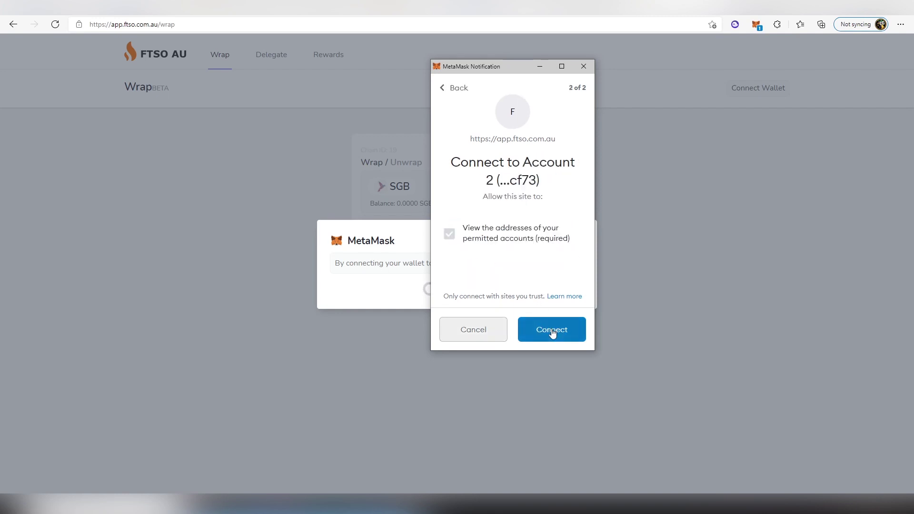
{"action": "left_click", "coordinate": [551, 331]}
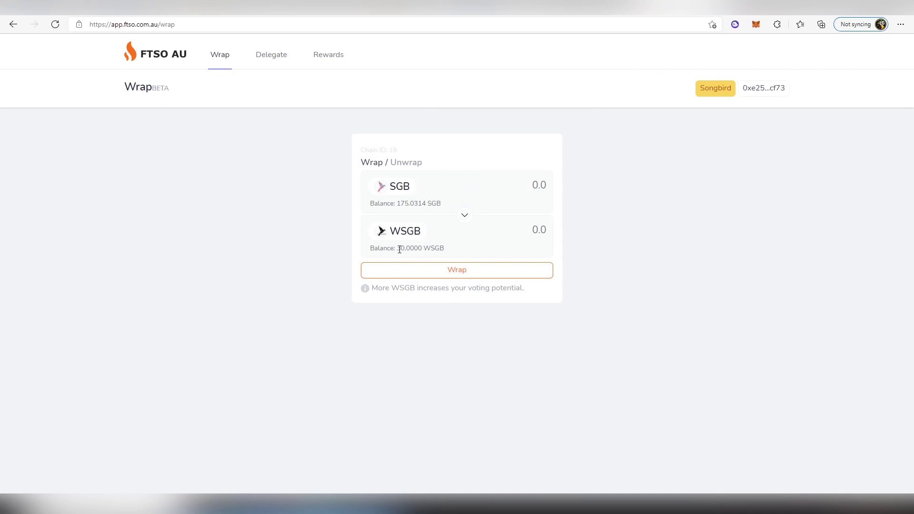
- Wrap 170 SGB into WSGB and approve the deposit in MetaMask, raising WSGB to 200
{"action": "left_click_drag", "start_coordinate": [399, 249], "coordinate": [447, 256]}
{"action": "left_click", "coordinate": [437, 241]}
{"action": "type", "text": "170"}
{"action": "left_click", "coordinate": [491, 280]}
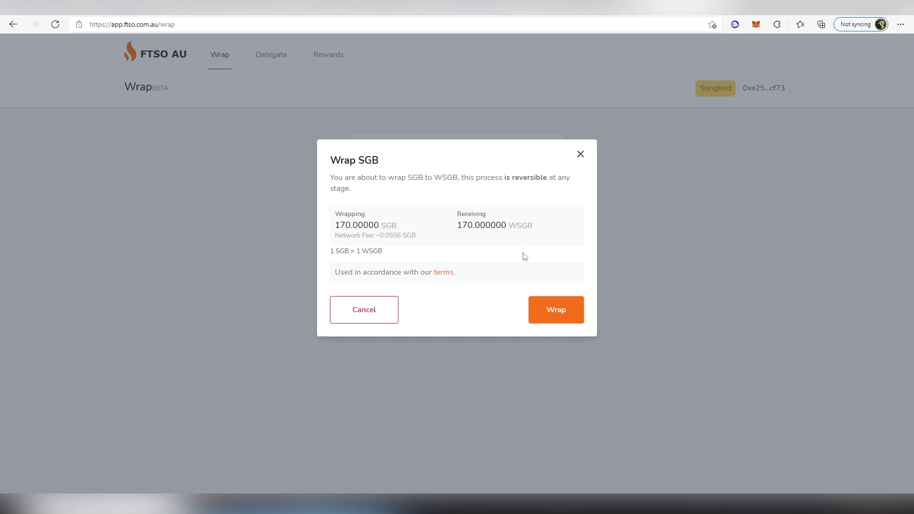
{"action": "left_click_drag", "start_coordinate": [380, 236], "coordinate": [419, 240]}
{"action": "left_click", "coordinate": [419, 240]}
{"action": "left_click", "coordinate": [550, 311]}
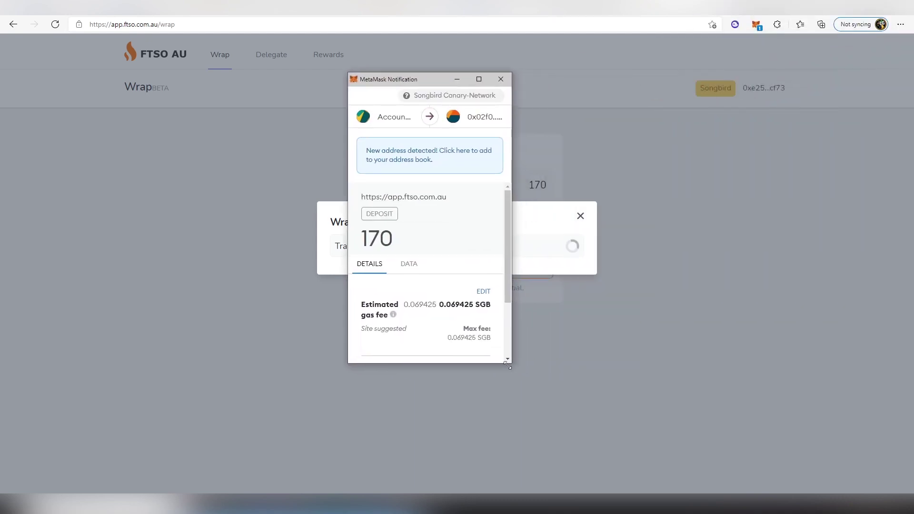
{"action": "left_click_drag", "start_coordinate": [511, 363], "coordinate": [598, 425]}
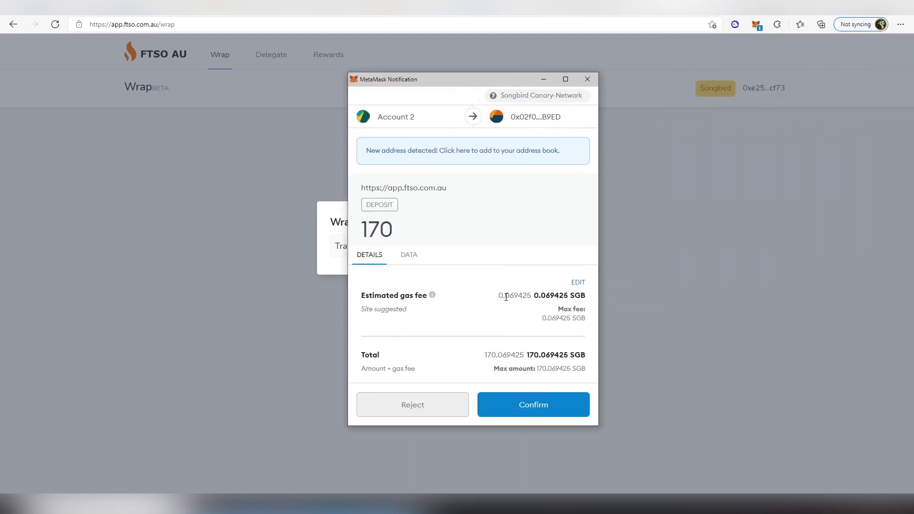
{"action": "left_click_drag", "start_coordinate": [504, 296], "coordinate": [518, 305]}
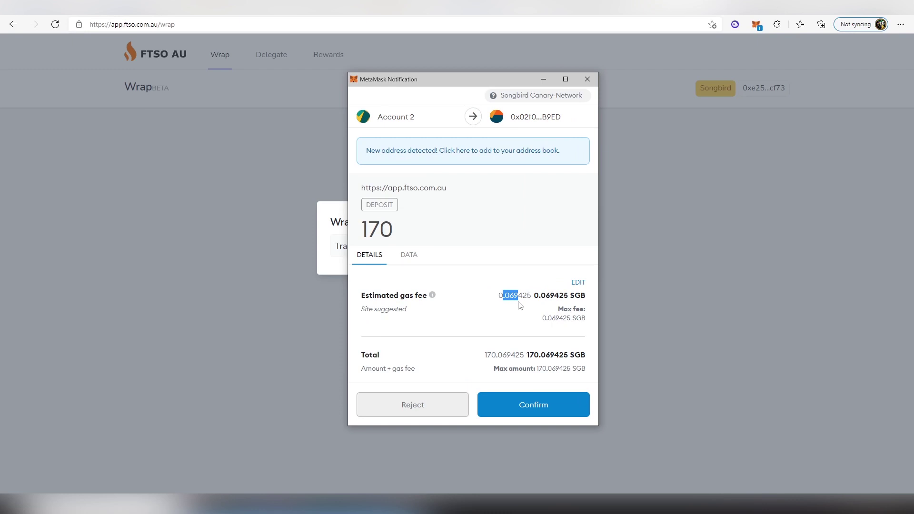
{"action": "left_click", "coordinate": [539, 396]}
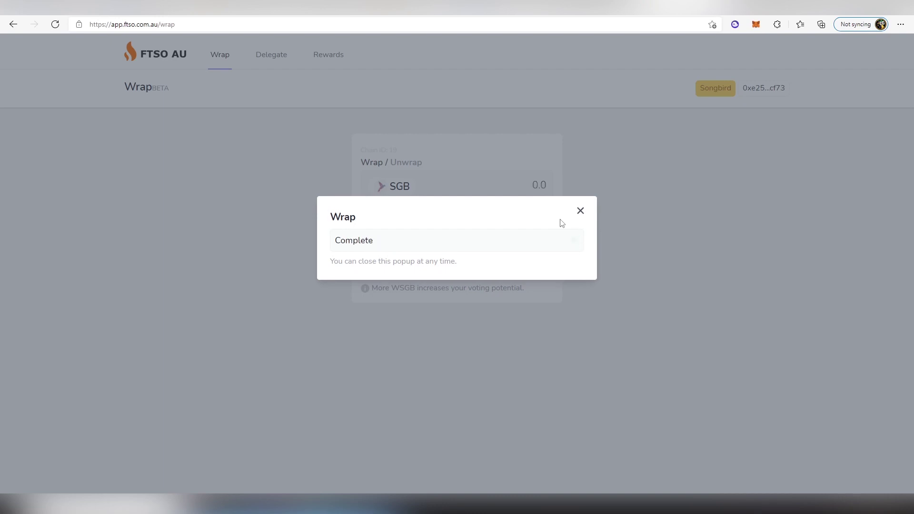
{"action": "key", "text": "Escape"}
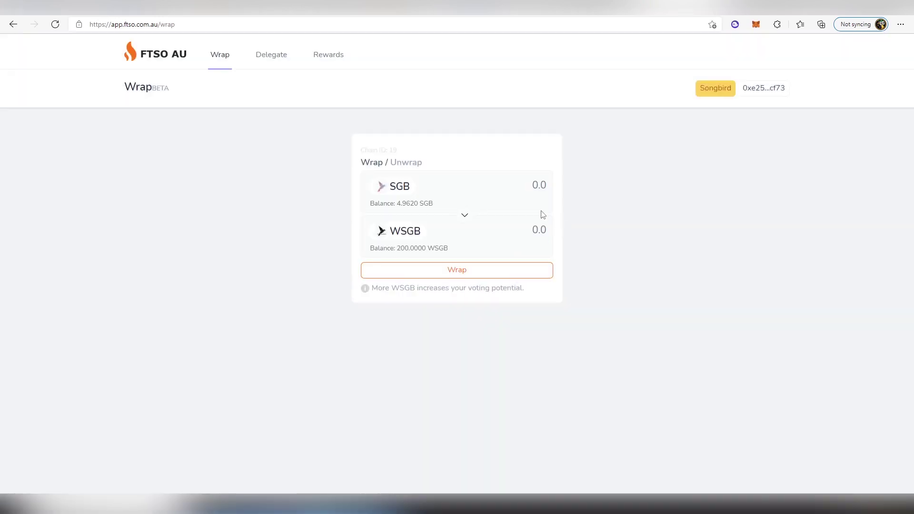
- Go to the Delegate page and keep WSGB as the token to delegate
{"action": "left_click", "coordinate": [271, 67]}
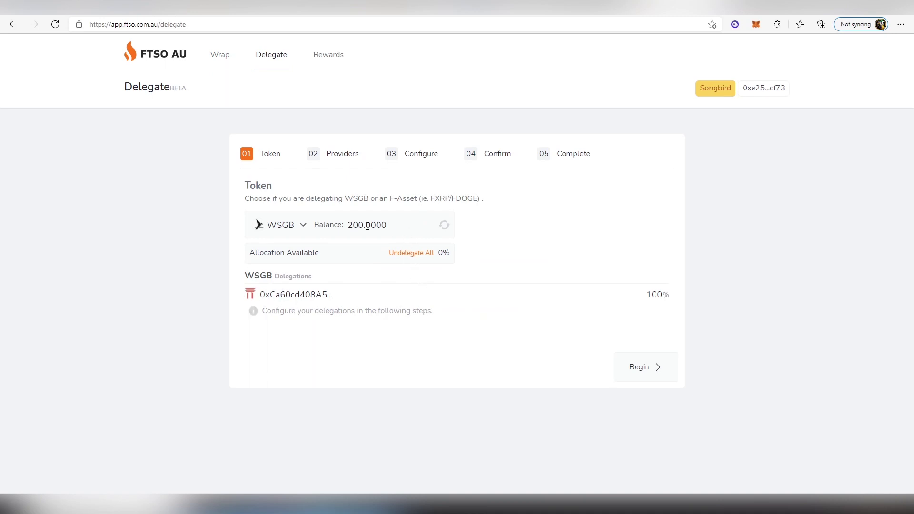
{"action": "left_click", "coordinate": [303, 226]}
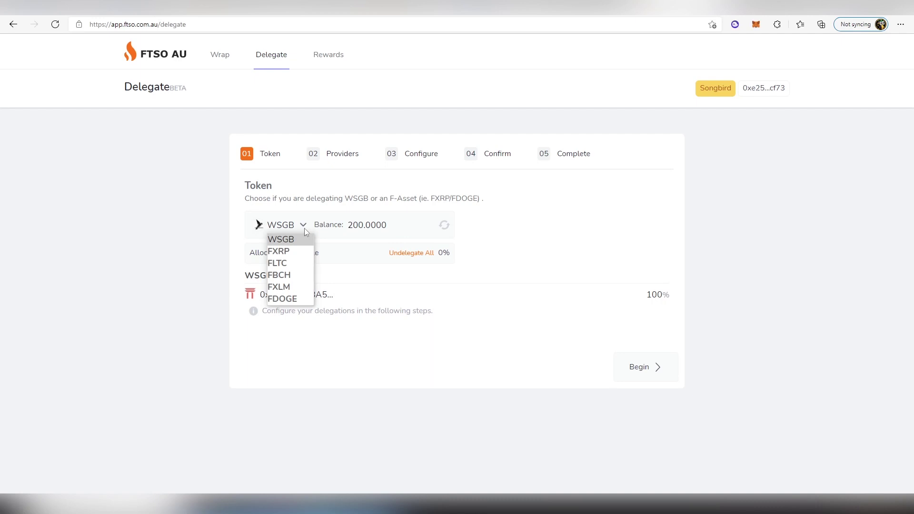
{"action": "left_click", "coordinate": [305, 231]}
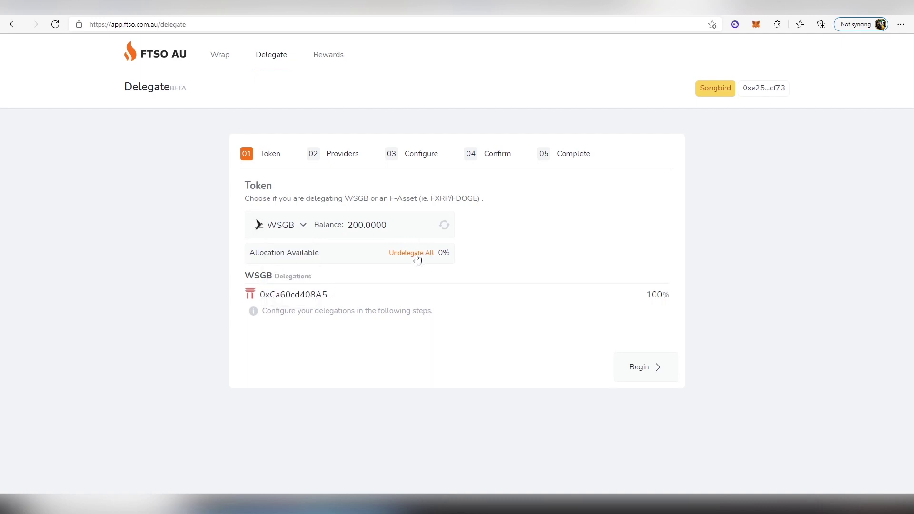
- Undelegate all existing WSGB delegations and approve the undelegation in MetaMask
{"action": "left_click", "coordinate": [634, 370]}
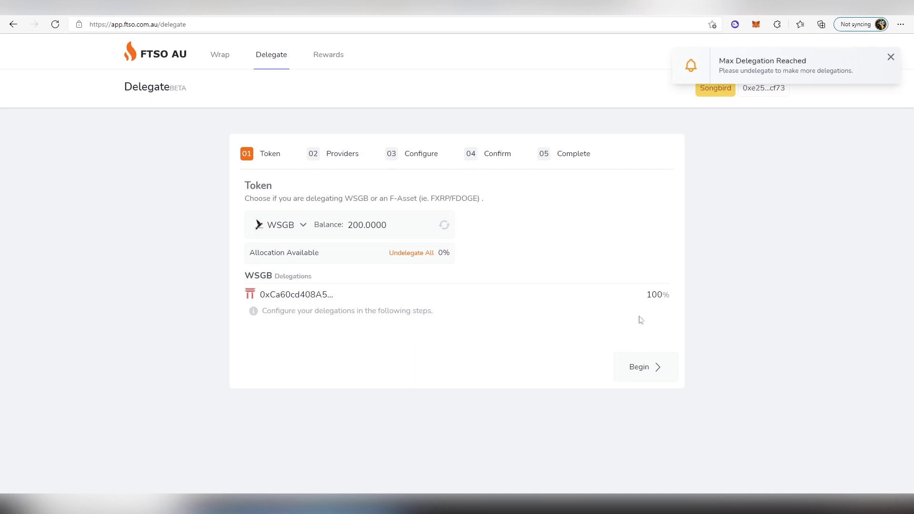
{"action": "left_click", "coordinate": [409, 256]}
{"action": "left_click", "coordinate": [521, 275]}
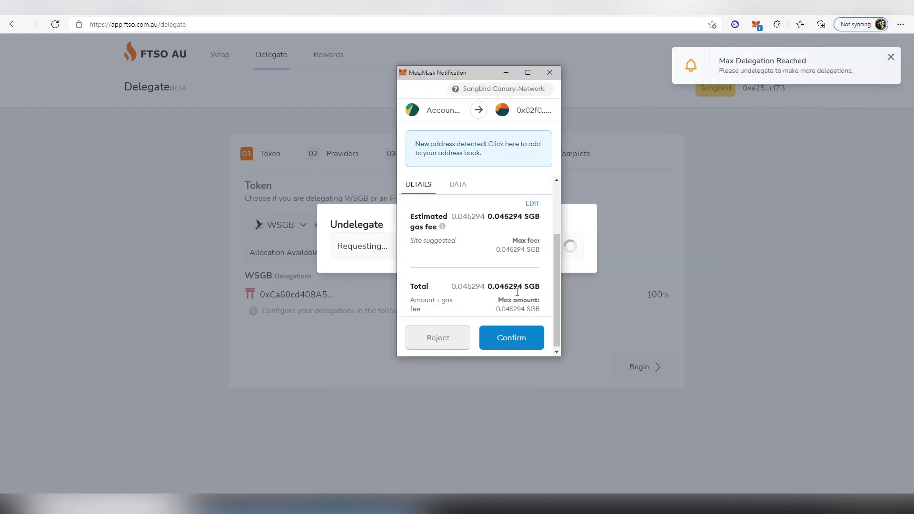
{"action": "left_click", "coordinate": [520, 333]}
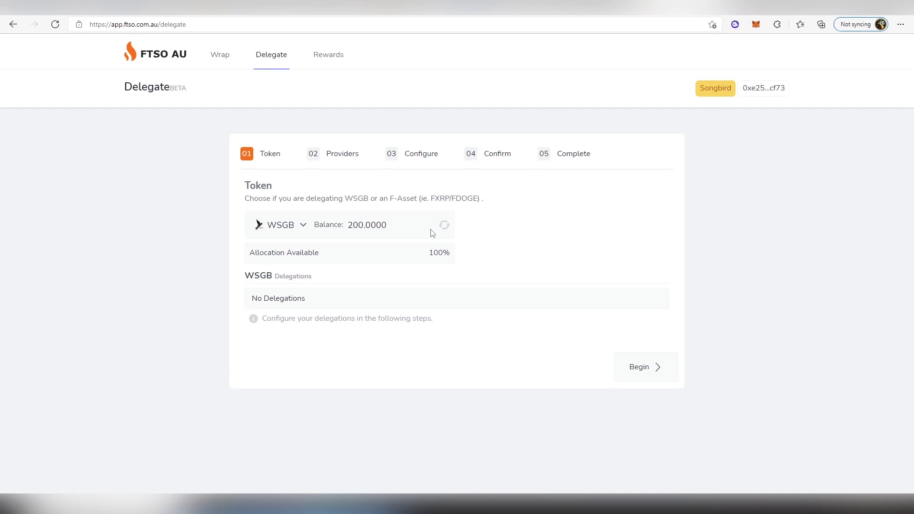
- Refresh the WSGB balance, begin the delegation wizard and select Defi Oracles (15% fee) as provider
{"action": "left_click", "coordinate": [443, 226]}
{"action": "left_click", "coordinate": [646, 377]}
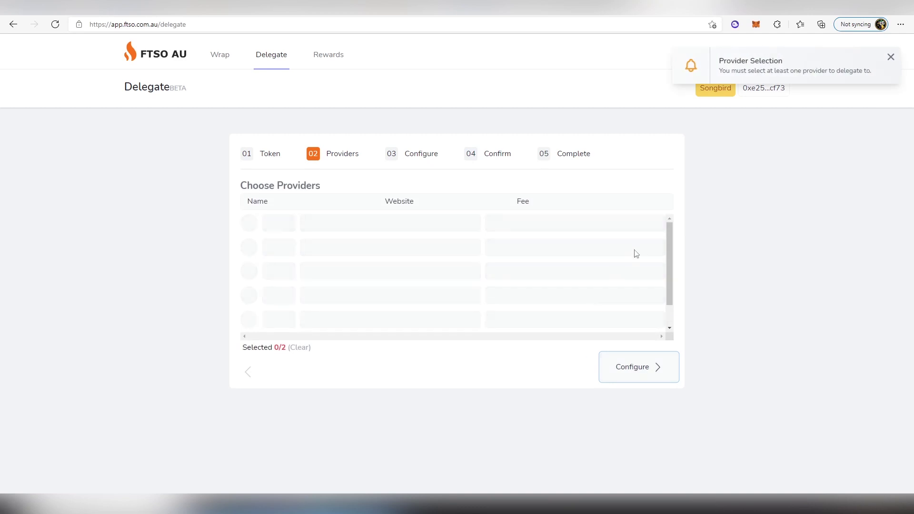
{"action": "scroll", "coordinate": [668, 257], "scroll_direction": "down", "scroll_amount": 2}
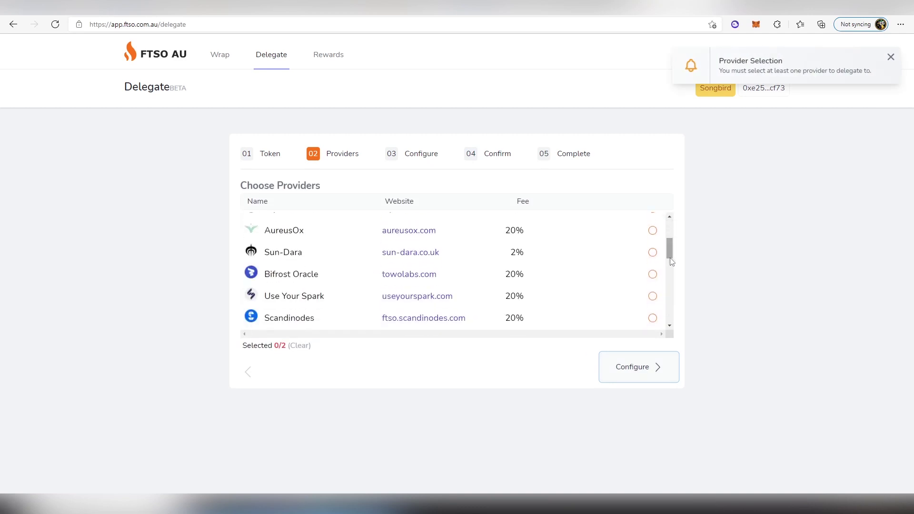
{"action": "scroll", "coordinate": [674, 252], "scroll_direction": "up", "scroll_amount": 2}
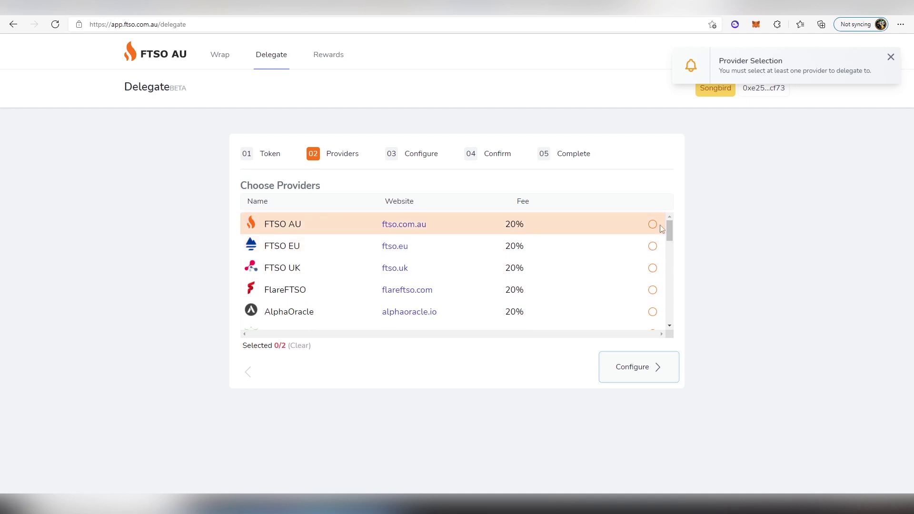
{"action": "left_click_drag", "start_coordinate": [669, 229], "coordinate": [669, 279]}
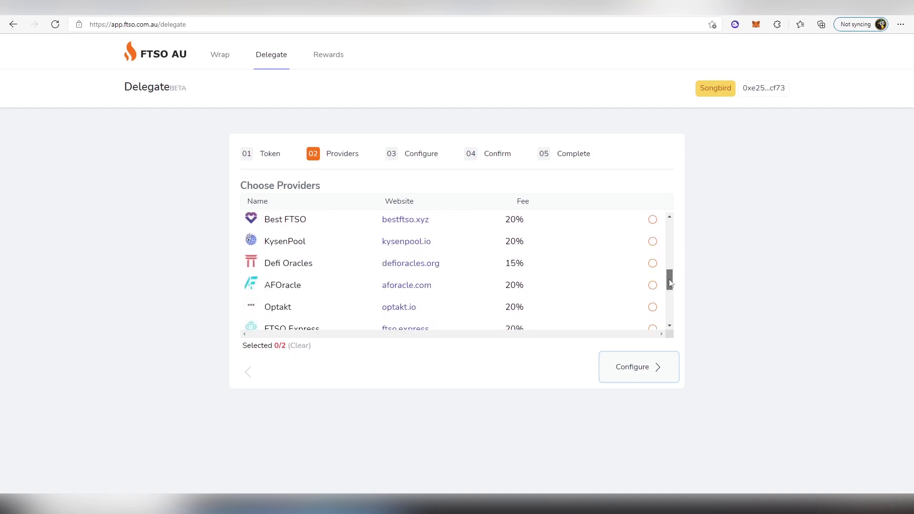
{"action": "left_click", "coordinate": [533, 271]}
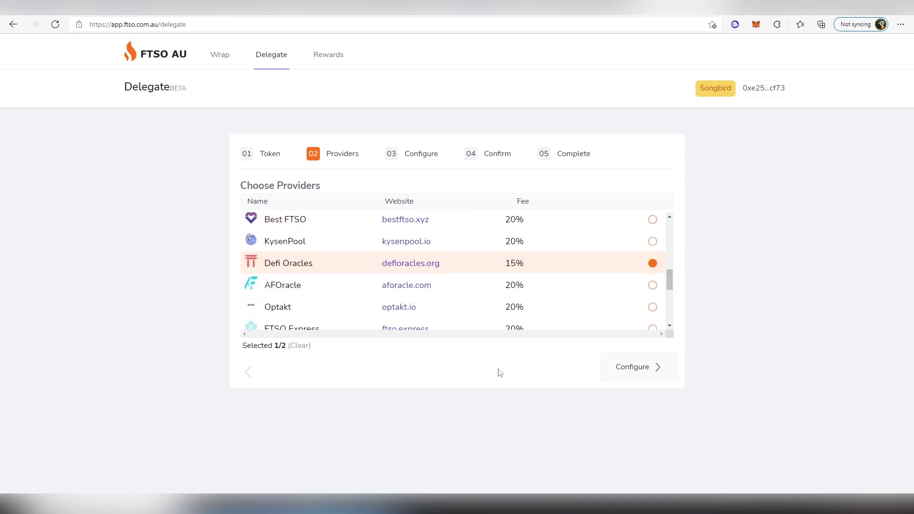
- Allocate 100% to Defi Oracles and tick that the delegations are correct
{"action": "left_click", "coordinate": [617, 367]}
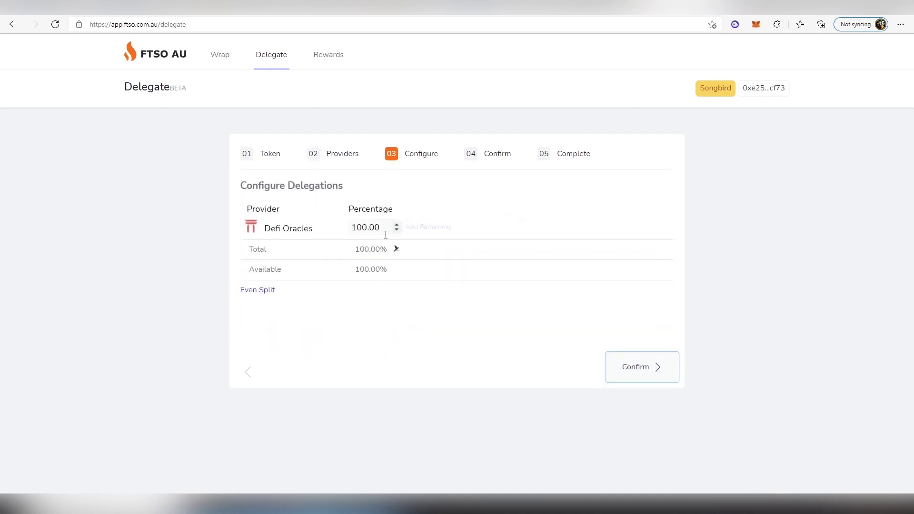
{"action": "left_click_drag", "start_coordinate": [376, 230], "coordinate": [338, 229]}
{"action": "type", "text": "95"}
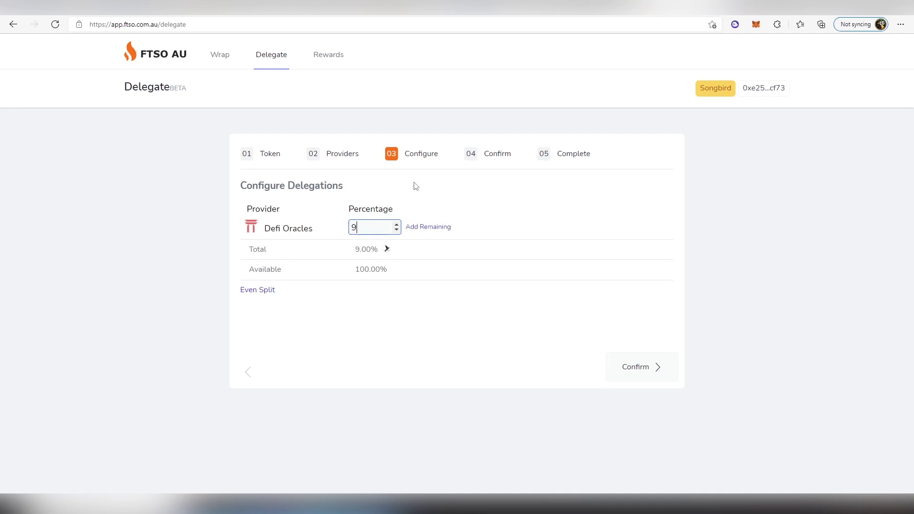
{"action": "key", "text": "BackSpace"}
{"action": "key", "text": "BackSpace"}
{"action": "type", "text": "100"}
{"action": "left_click", "coordinate": [641, 372]}
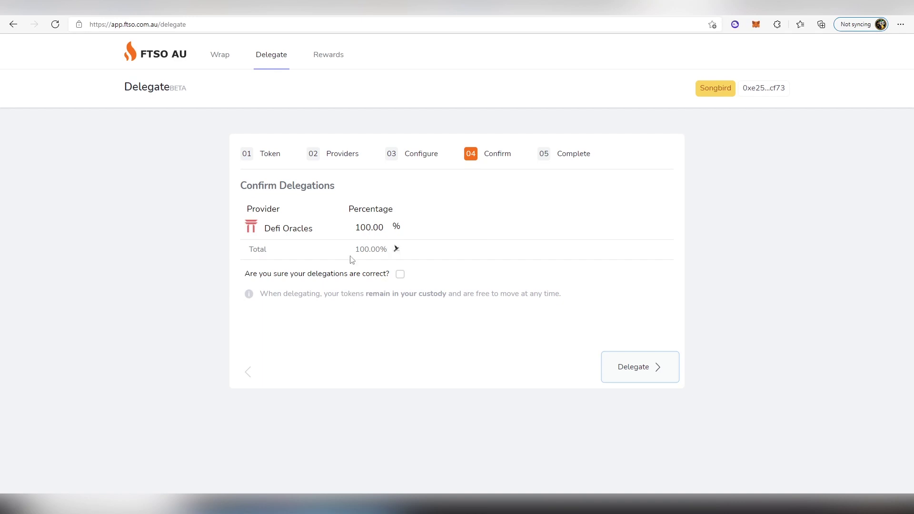
{"action": "left_click", "coordinate": [399, 275]}
- Submit the Defi Oracles delegation and confirm its transaction in MetaMask
{"action": "left_click", "coordinate": [633, 366]}
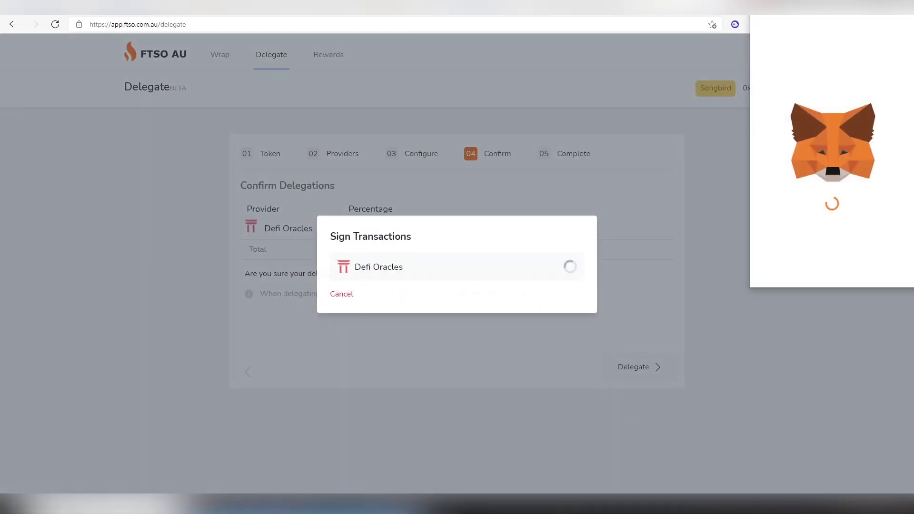
{"action": "left_click_drag", "start_coordinate": [815, 9], "coordinate": [581, 71]}
{"action": "scroll", "coordinate": [631, 308], "scroll_direction": "down", "scroll_amount": 1}
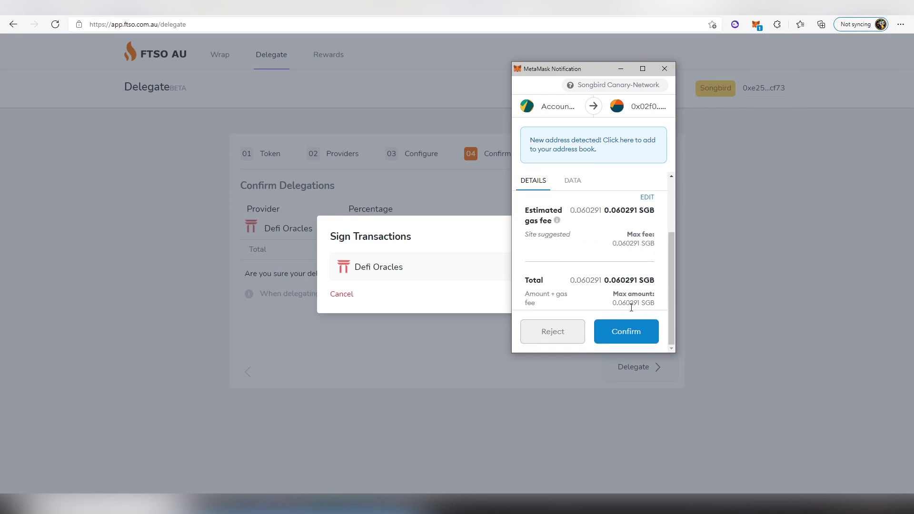
{"action": "left_click", "coordinate": [627, 333]}
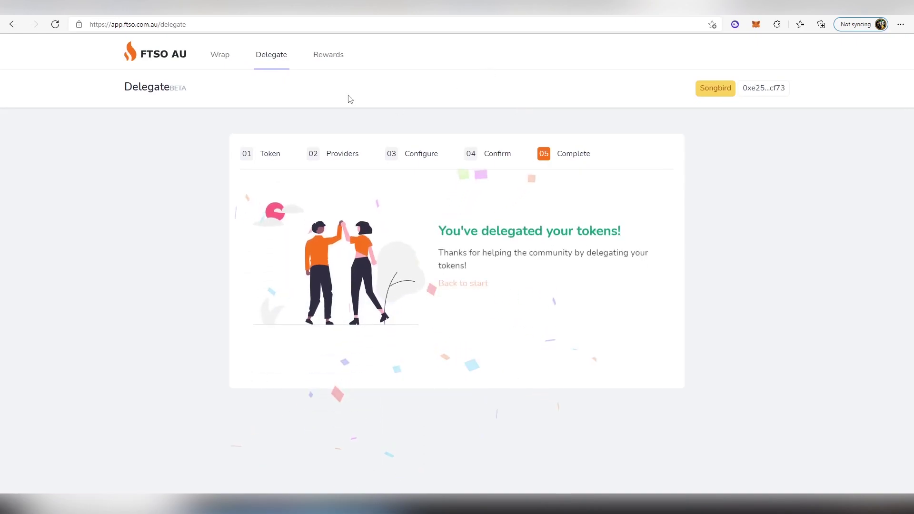
- View the empty FTSO AU Rewards page and copy the wallet address from MetaMask
{"action": "left_click", "coordinate": [331, 64]}
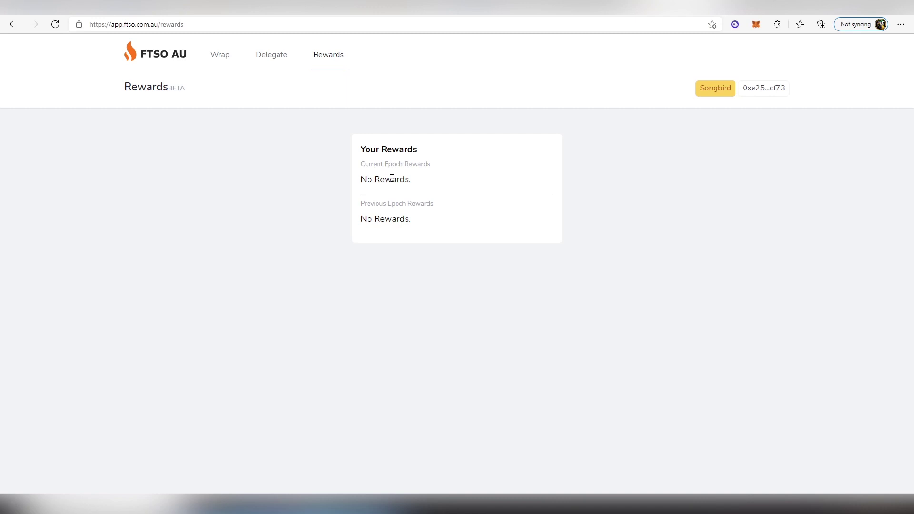
{"action": "left_click", "coordinate": [757, 28]}
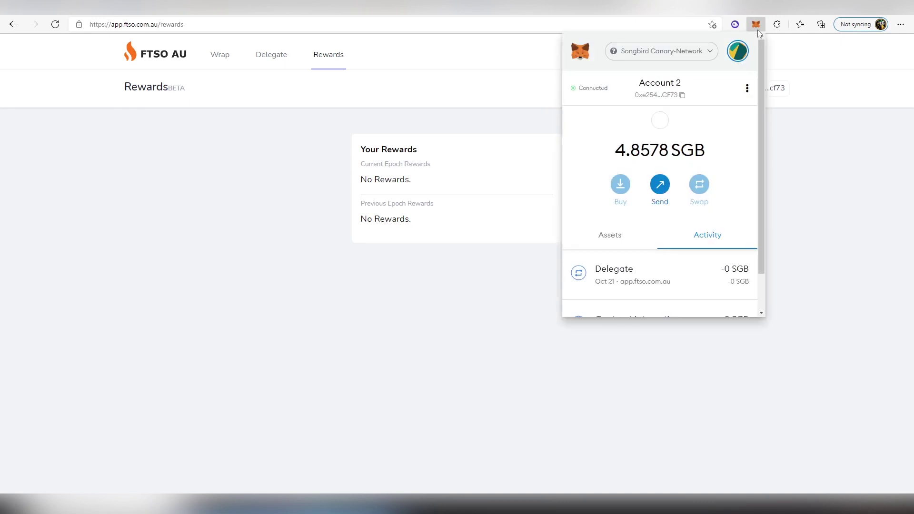
{"action": "left_click", "coordinate": [673, 93]}
{"action": "left_click", "coordinate": [791, 155]}
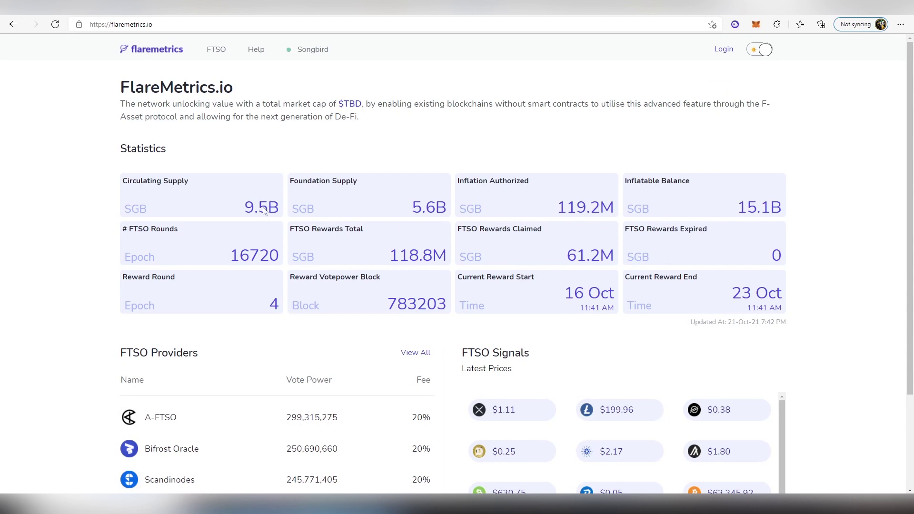
- Check rewards for the pasted wallet address on FlareMetrics' FTSO > Check Rewards page
{"action": "scroll", "coordinate": [409, 338], "scroll_direction": "down", "scroll_amount": 3}
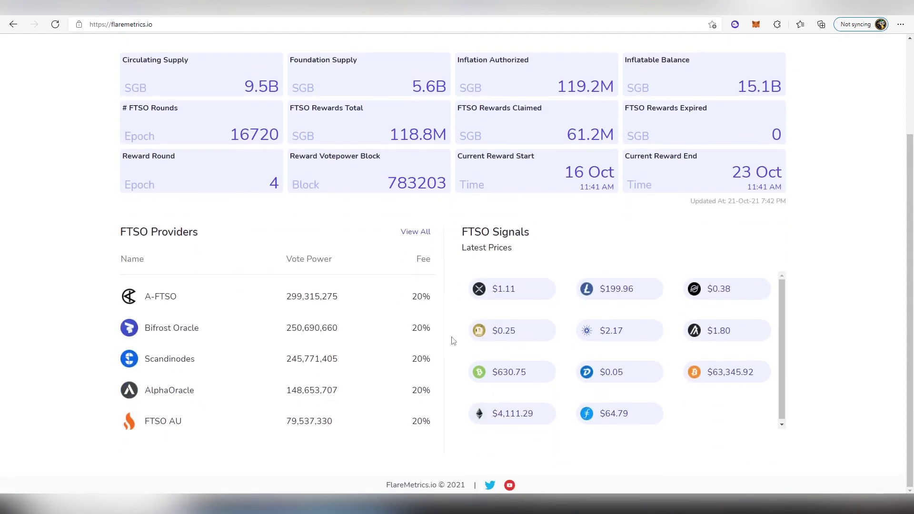
{"action": "scroll", "coordinate": [453, 341], "scroll_direction": "up", "scroll_amount": 3}
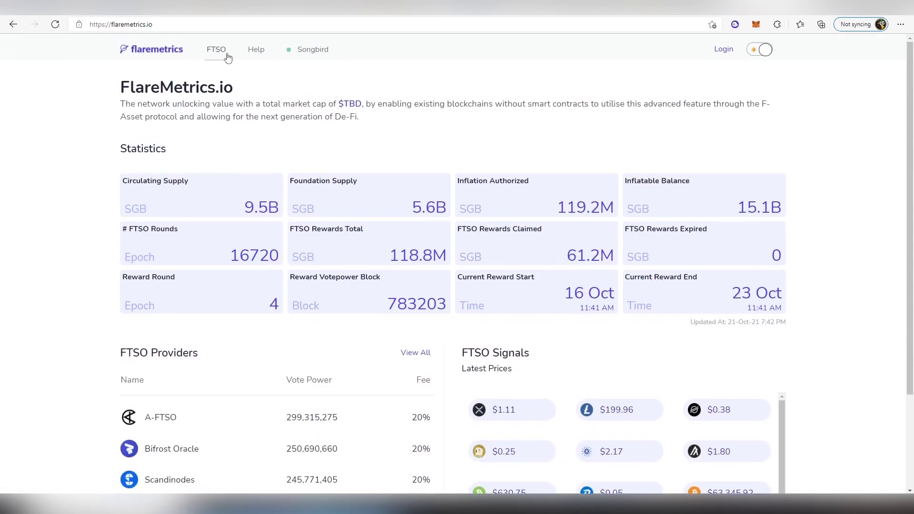
{"action": "scroll", "coordinate": [359, 276], "scroll_direction": "down", "scroll_amount": 3}
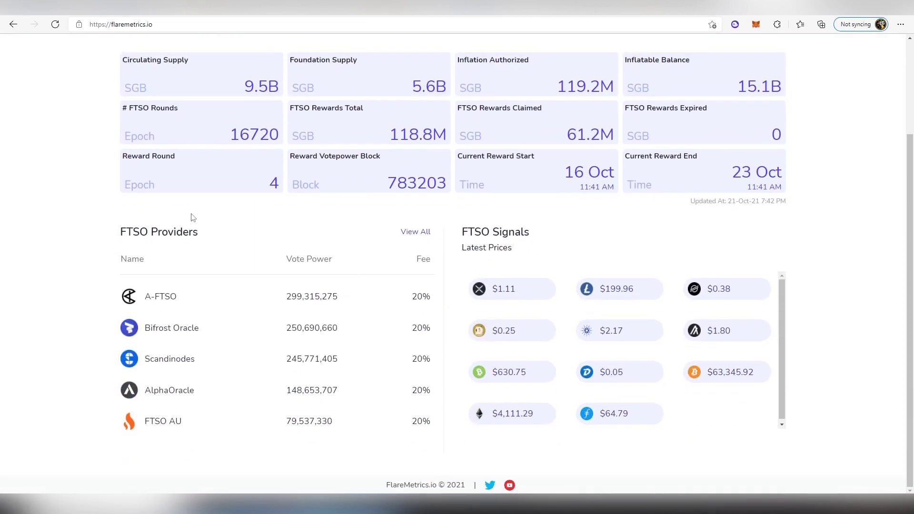
{"action": "scroll", "coordinate": [193, 217], "scroll_direction": "up", "scroll_amount": 3}
{"action": "left_click", "coordinate": [220, 48]}
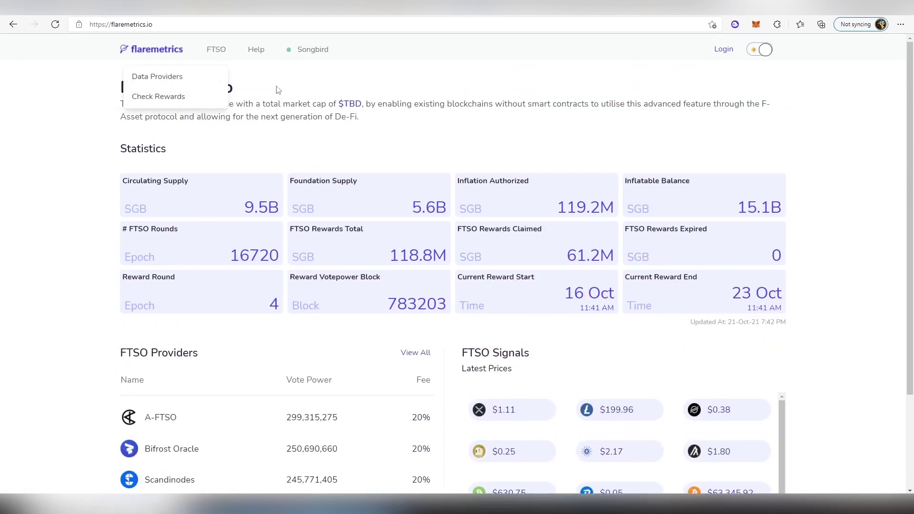
{"action": "left_click", "coordinate": [200, 97]}
{"action": "left_click", "coordinate": [374, 135]}
{"action": "key", "text": "ctrl+v"}
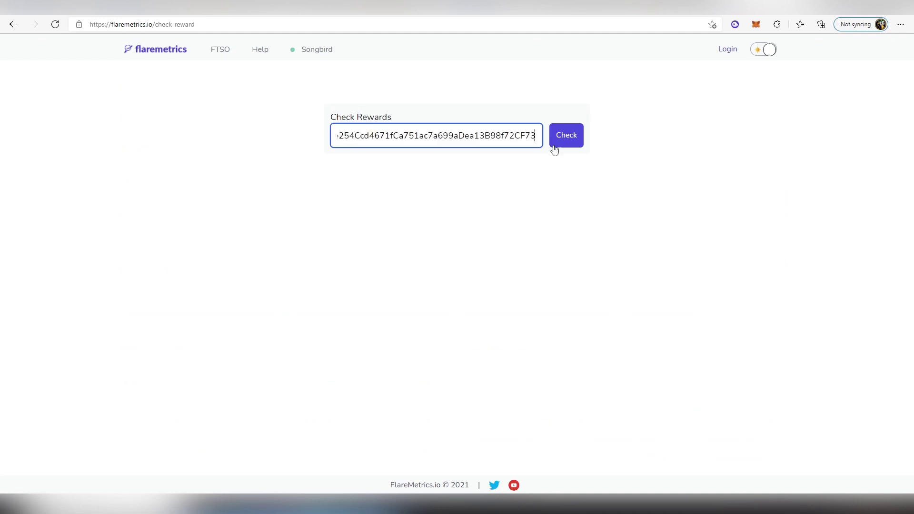
{"action": "left_click", "coordinate": [555, 145]}
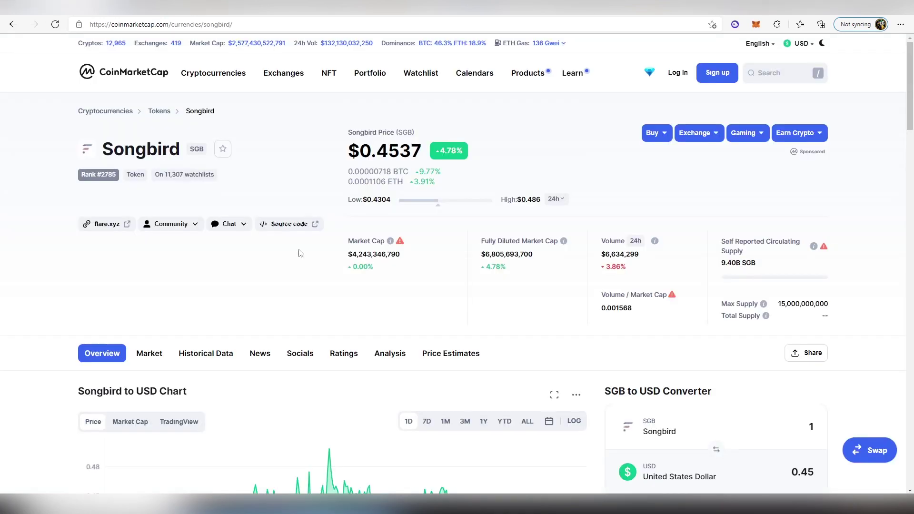
- Open the GOPAX market from Songbird Markets, then return to the Songbird page
{"action": "scroll", "coordinate": [242, 319], "scroll_direction": "down", "scroll_amount": 15}
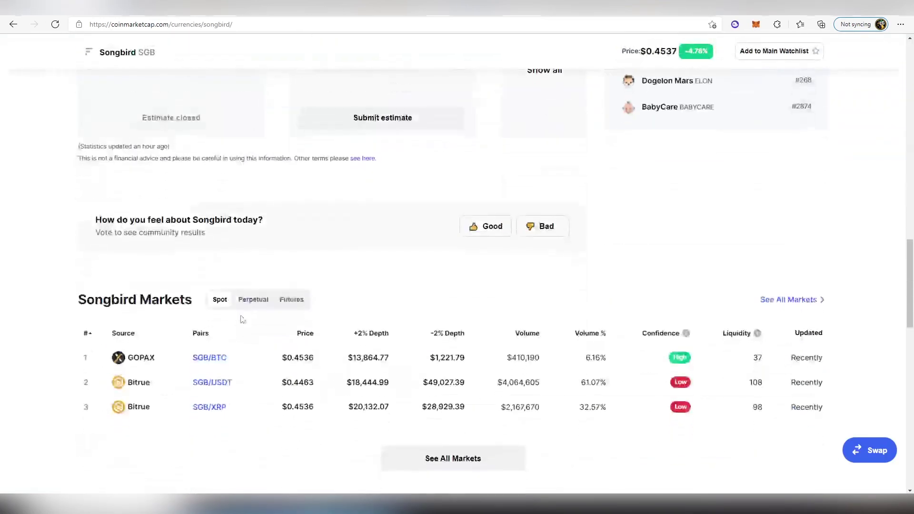
{"action": "left_click", "coordinate": [145, 359]}
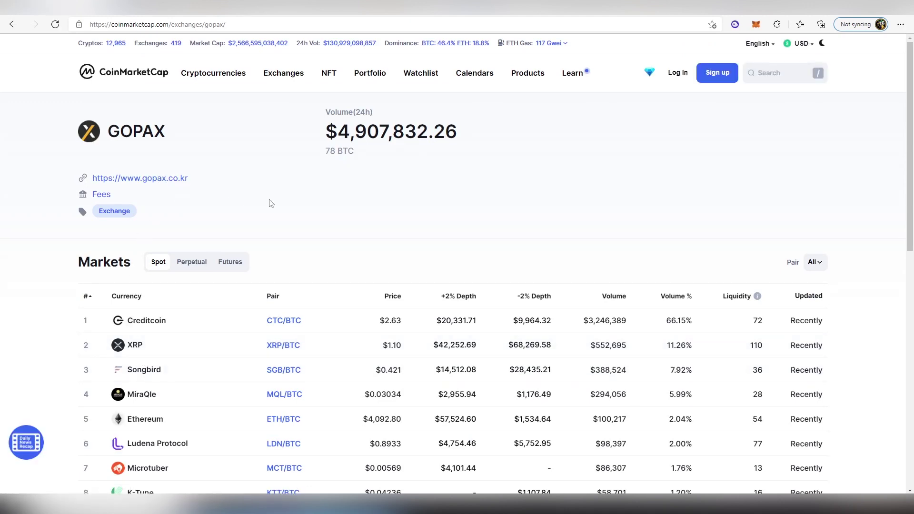
{"action": "left_click", "coordinate": [13, 25]}
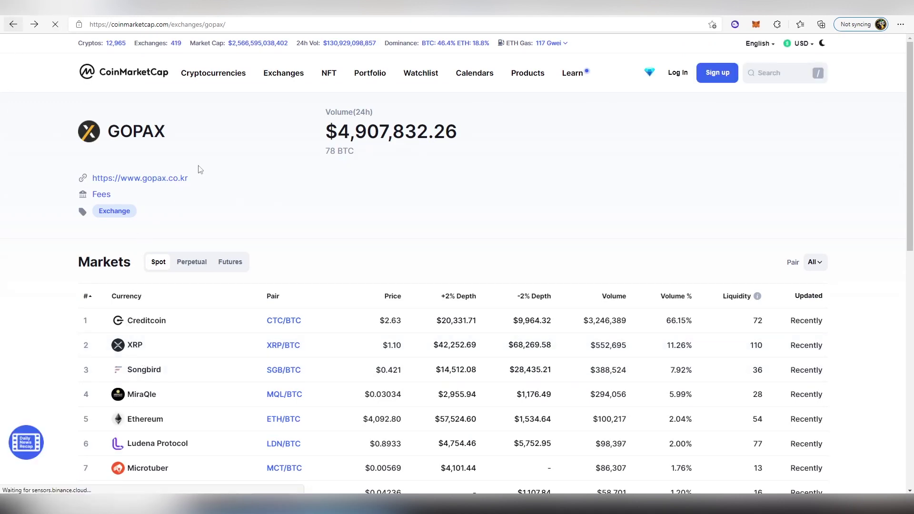
{"action": "scroll", "coordinate": [261, 315], "scroll_direction": "down", "scroll_amount": 8}
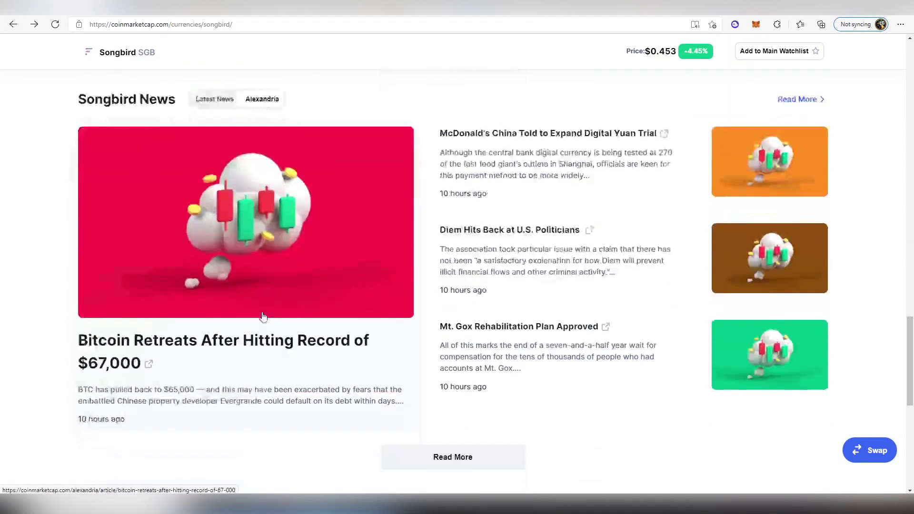
{"action": "scroll", "coordinate": [259, 316], "scroll_direction": "up", "scroll_amount": 8}
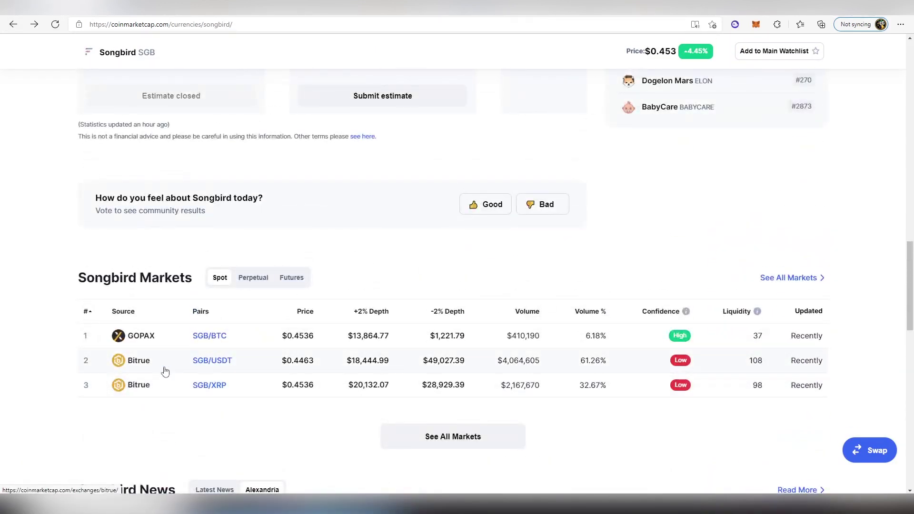